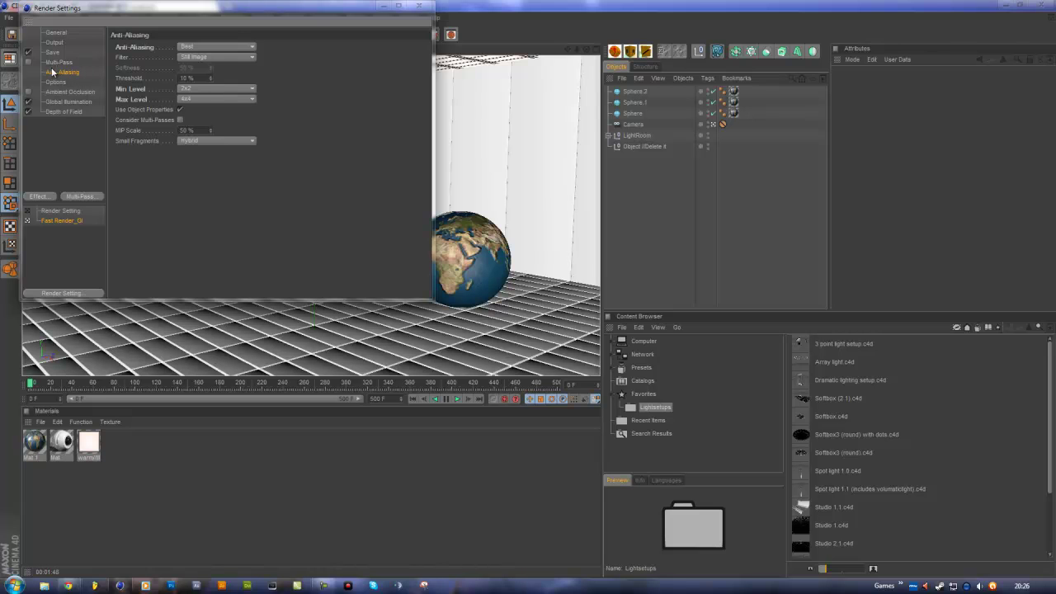
# Check Global Illumination and set the anti-aliasing Min Level to 1x1, keeping Max at 4x4
pyautogui.click(63, 102)
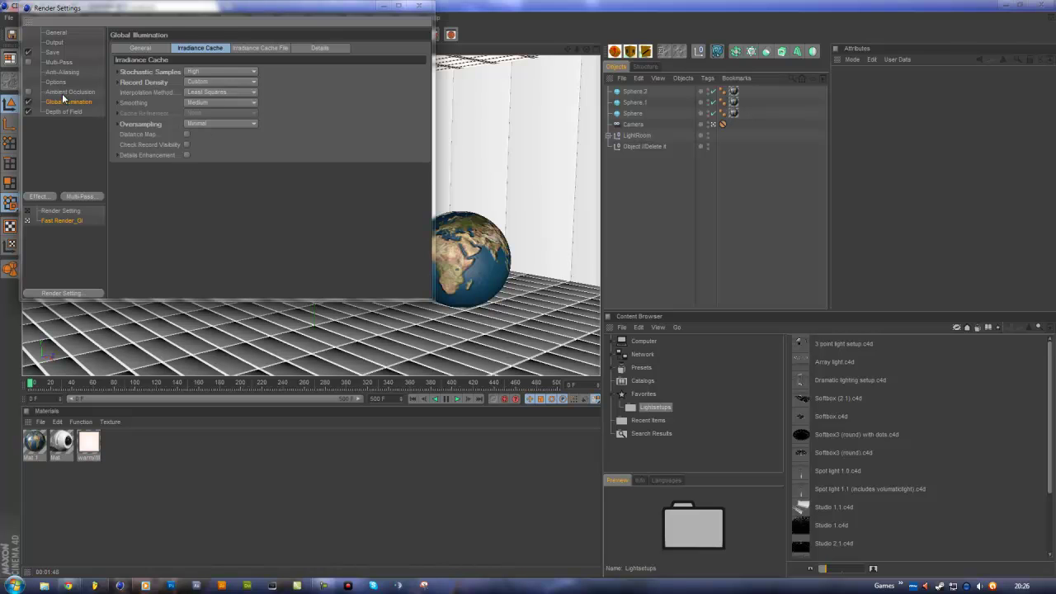
pyautogui.click(62, 71)
pyautogui.click(216, 99)
pyautogui.click(208, 108)
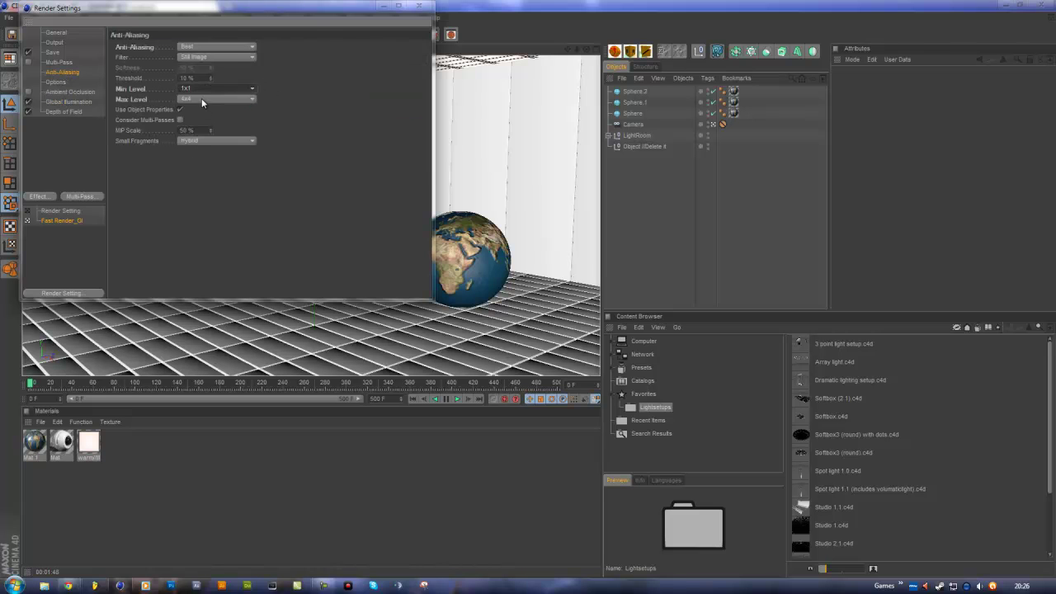
pyautogui.click(423, 5)
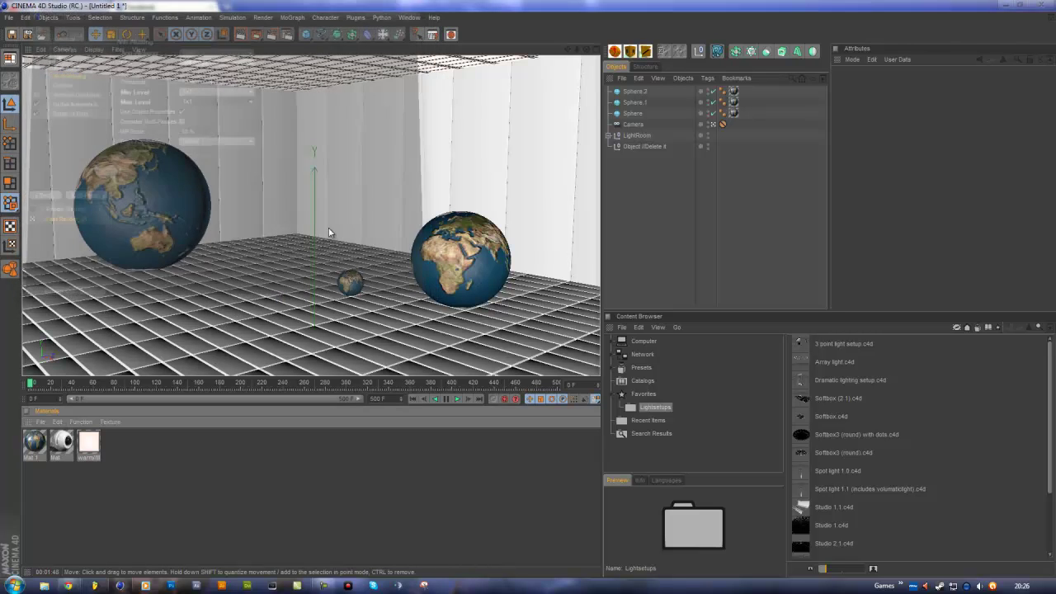
pyautogui.click(244, 35)
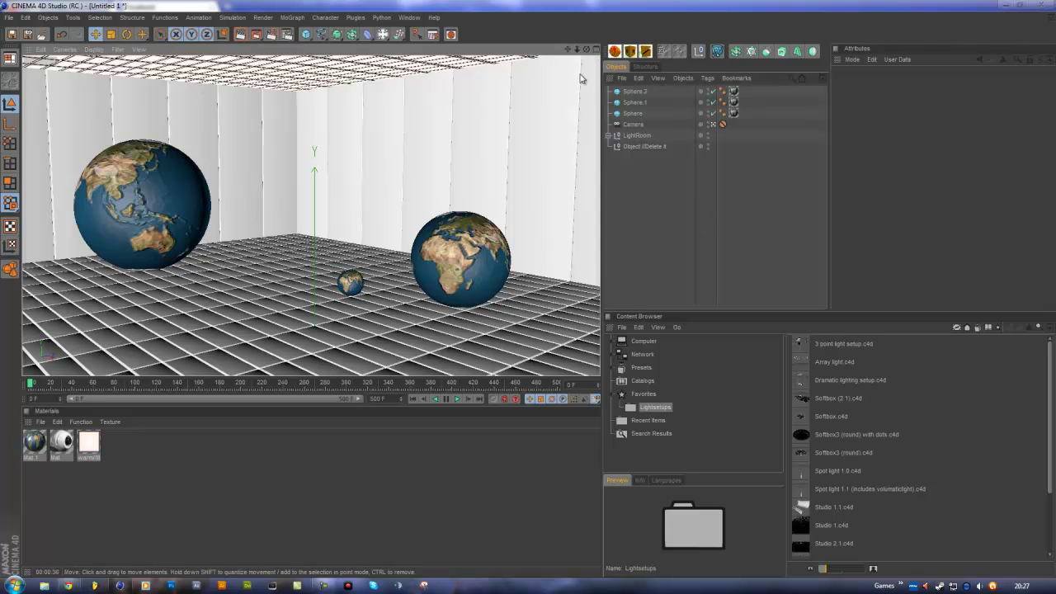
# Switch to four resized views, zoom the Top view onto the room and camera, and select Camera
pyautogui.middleClick(533, 142)
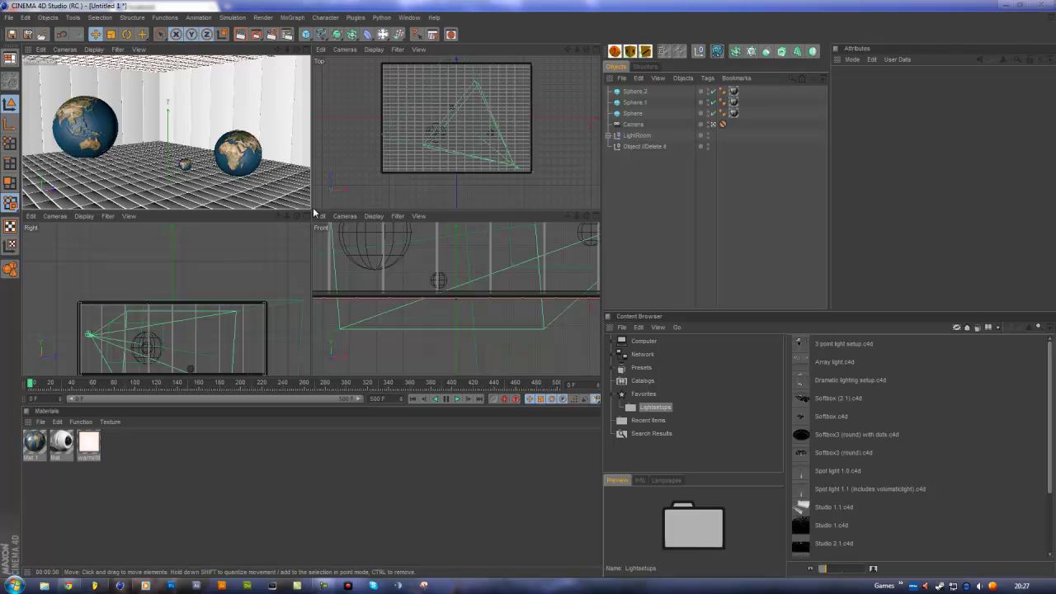
pyautogui.moveTo(311, 213); pyautogui.dragTo(169, 330)
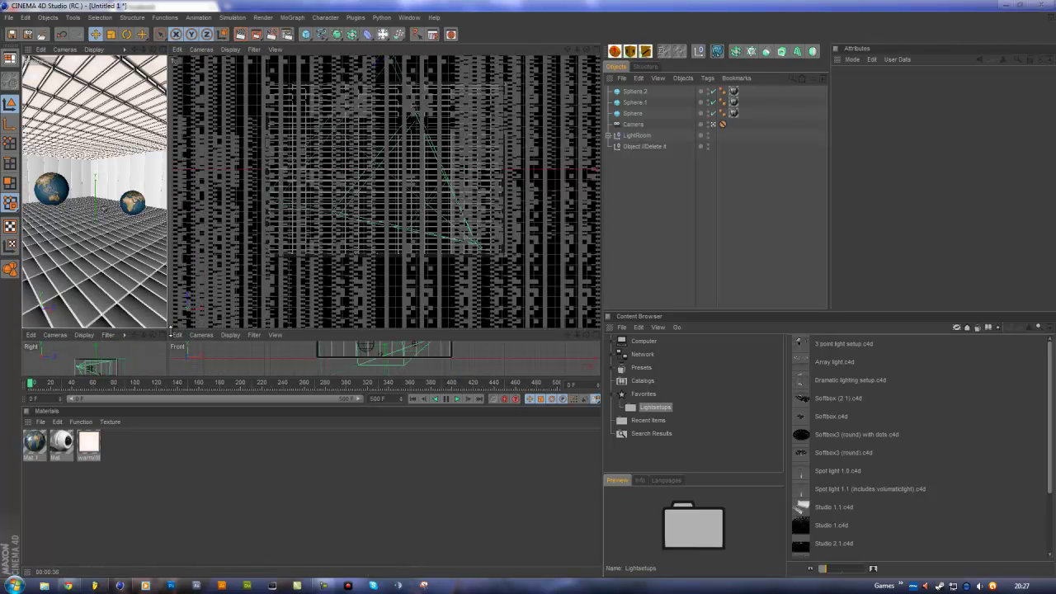
pyautogui.moveTo(170, 329); pyautogui.dragTo(304, 231)
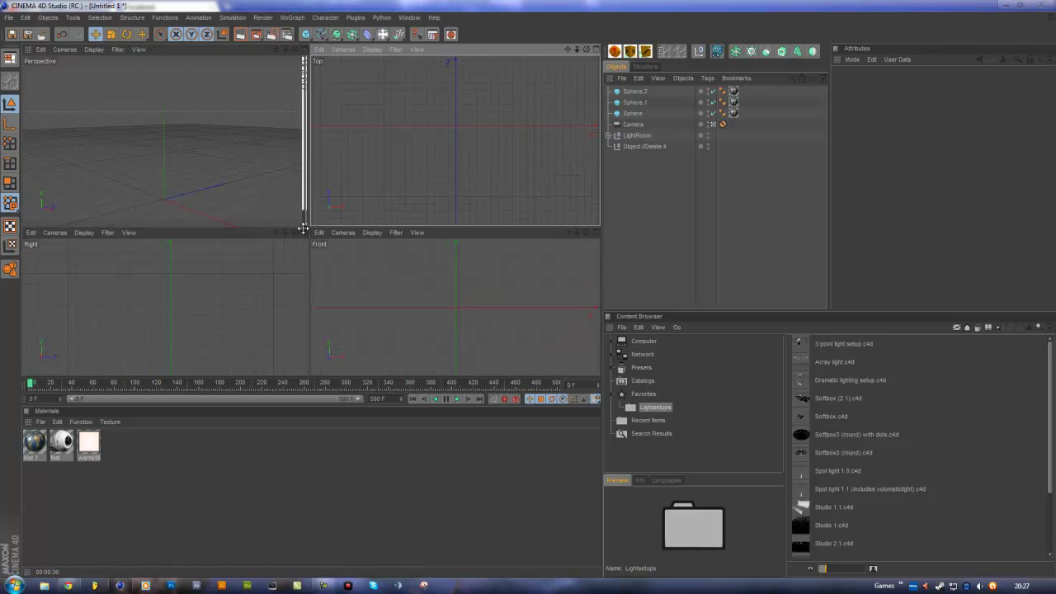
pyautogui.scroll(2, 471, 170)
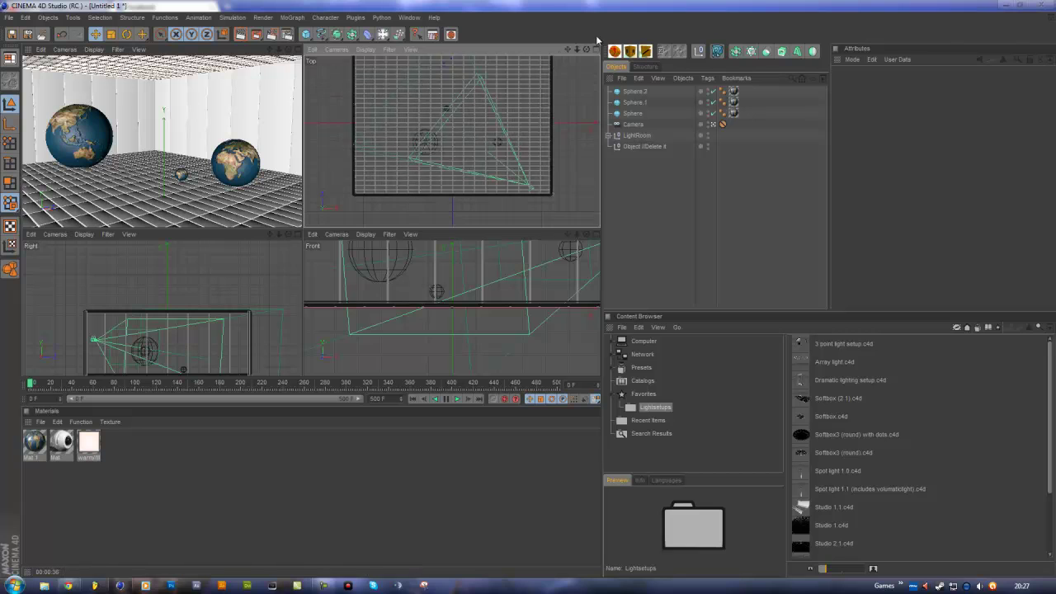
pyautogui.moveTo(568, 50); pyautogui.dragTo(529, 232)
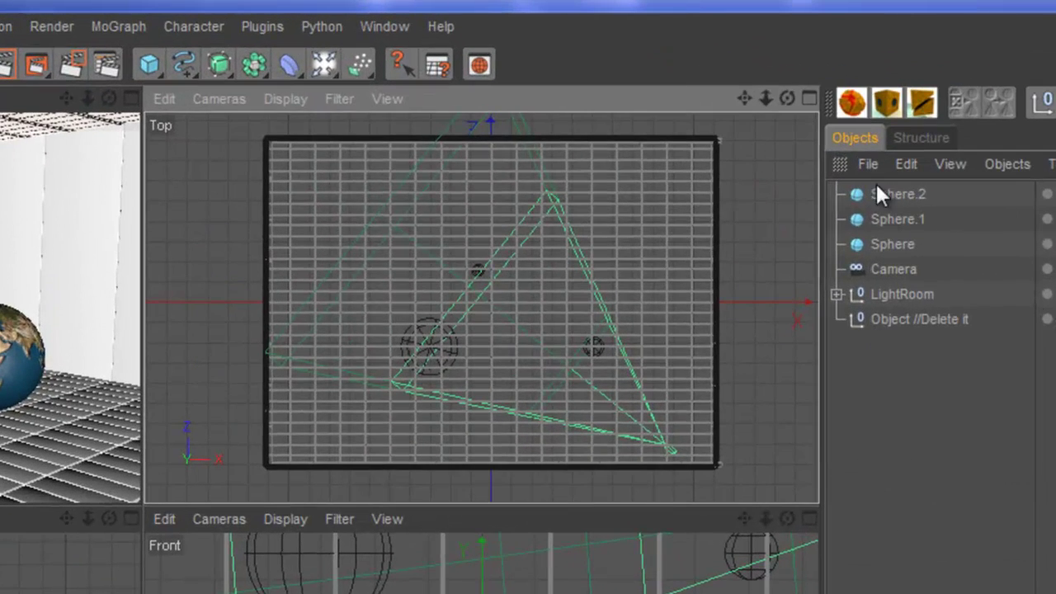
pyautogui.click(705, 171)
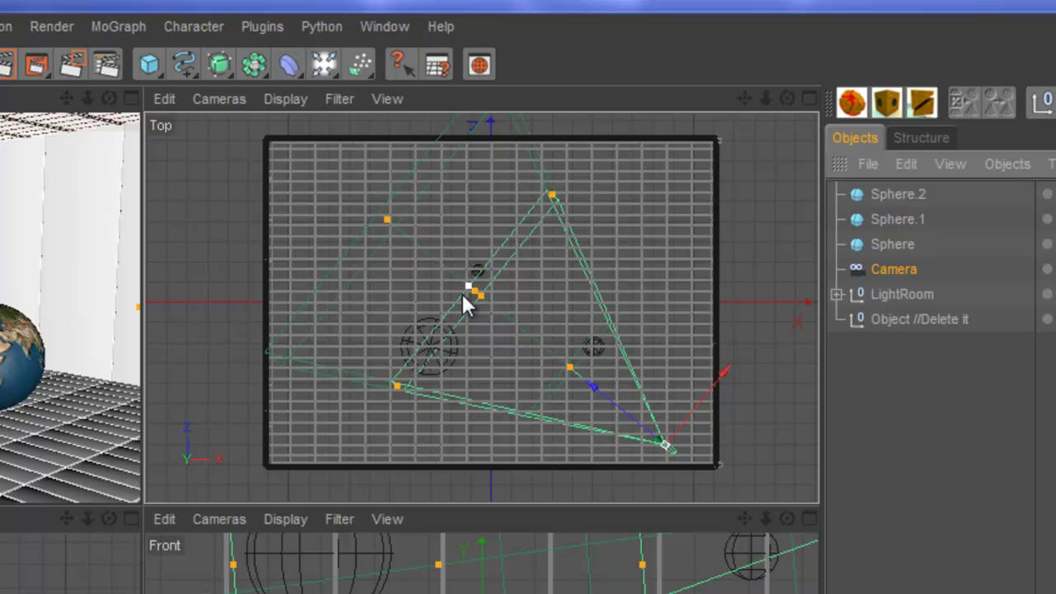
# Add a Depth of Field effect to the Render Setting preset
pyautogui.click(111, 62)
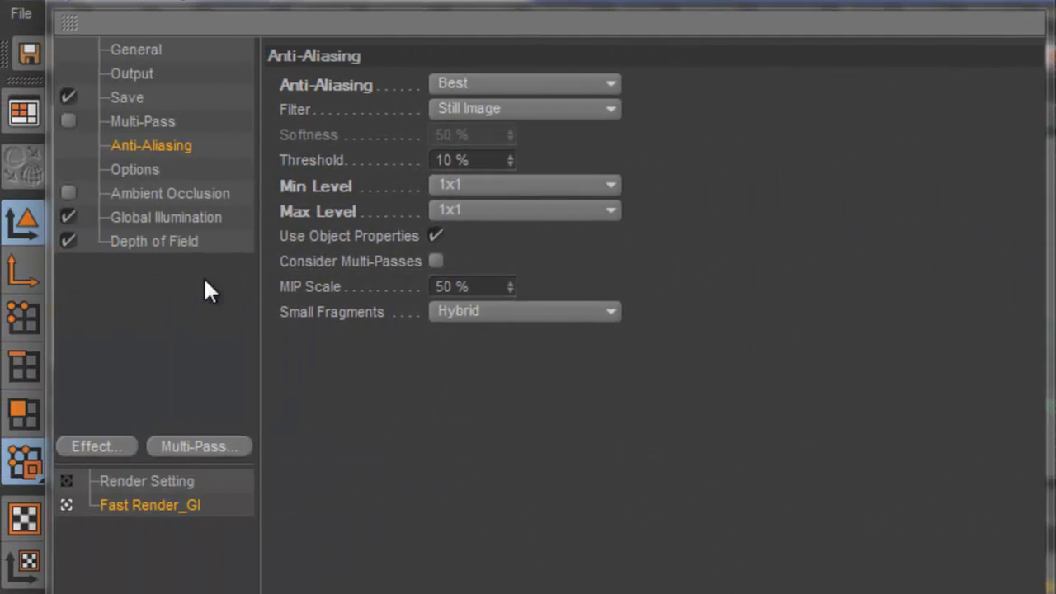
pyautogui.click(113, 484)
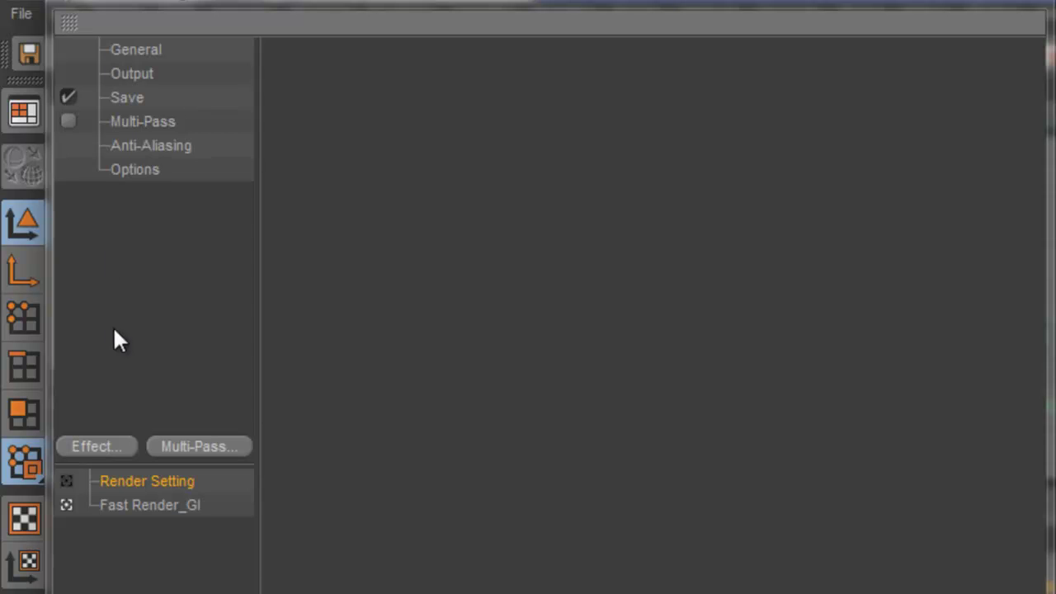
pyautogui.rightClick(95, 506)
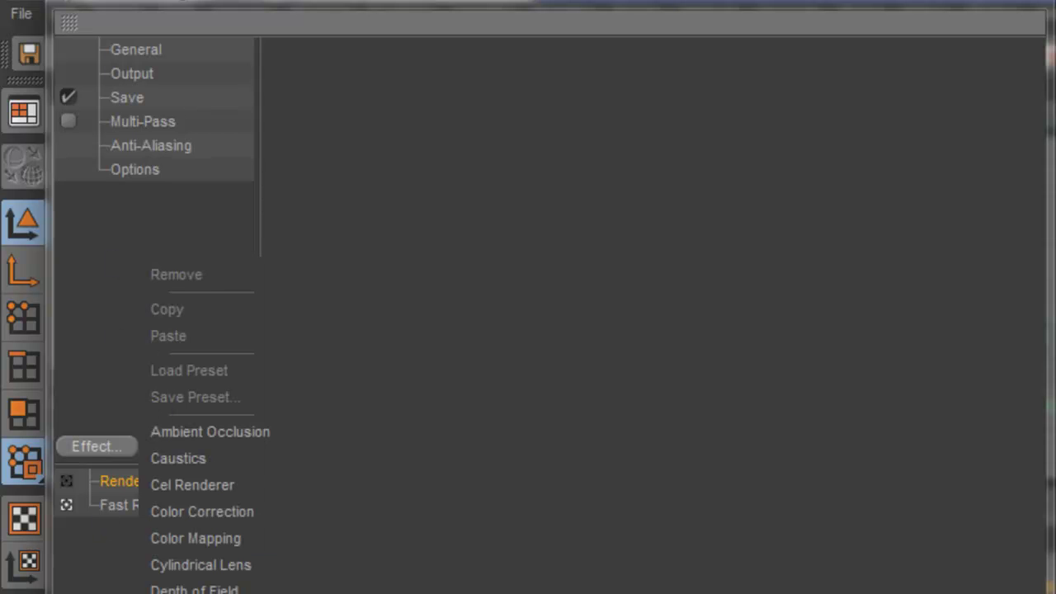
pyautogui.press('Escape')
pyautogui.rightClick(108, 425)
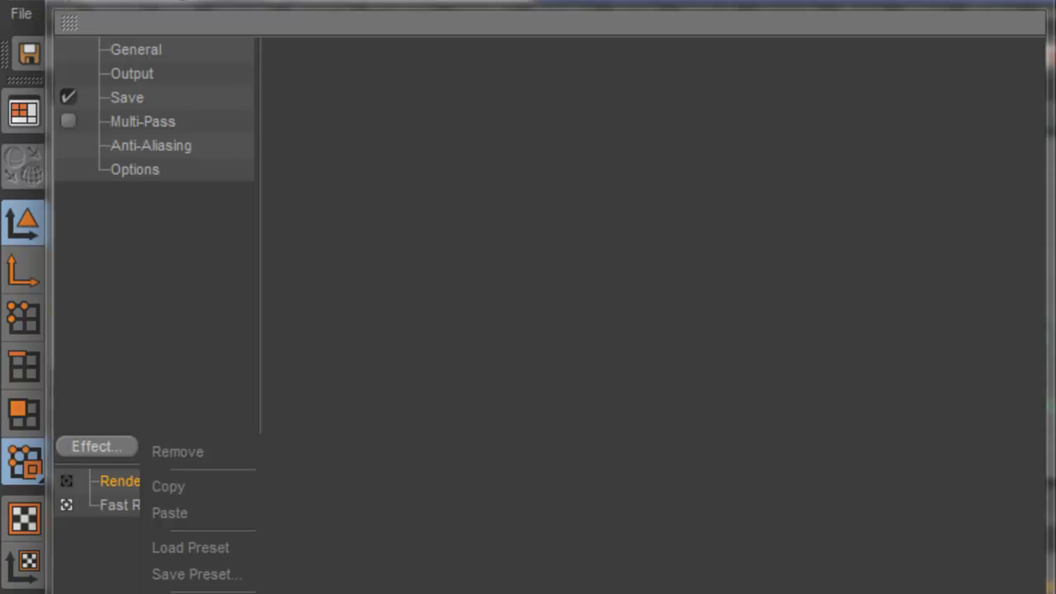
pyautogui.click(189, 589)
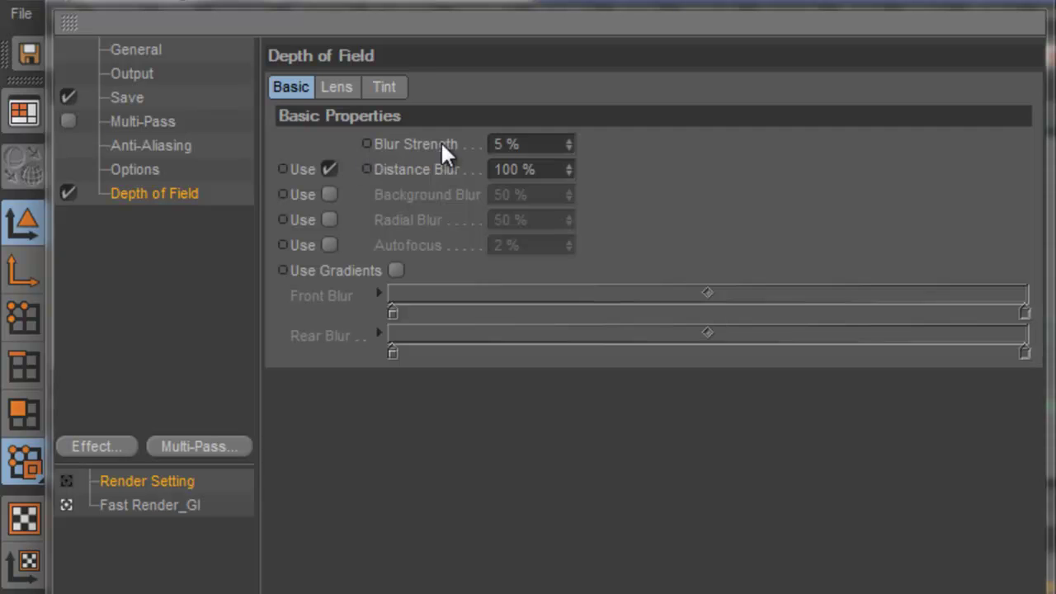
# Review the Depth of Field Lens options, then switch back to the Fast Render_GI preset
pyautogui.click(330, 88)
pyautogui.click(291, 87)
pyautogui.click(338, 89)
pyautogui.click(293, 89)
pyautogui.click(136, 504)
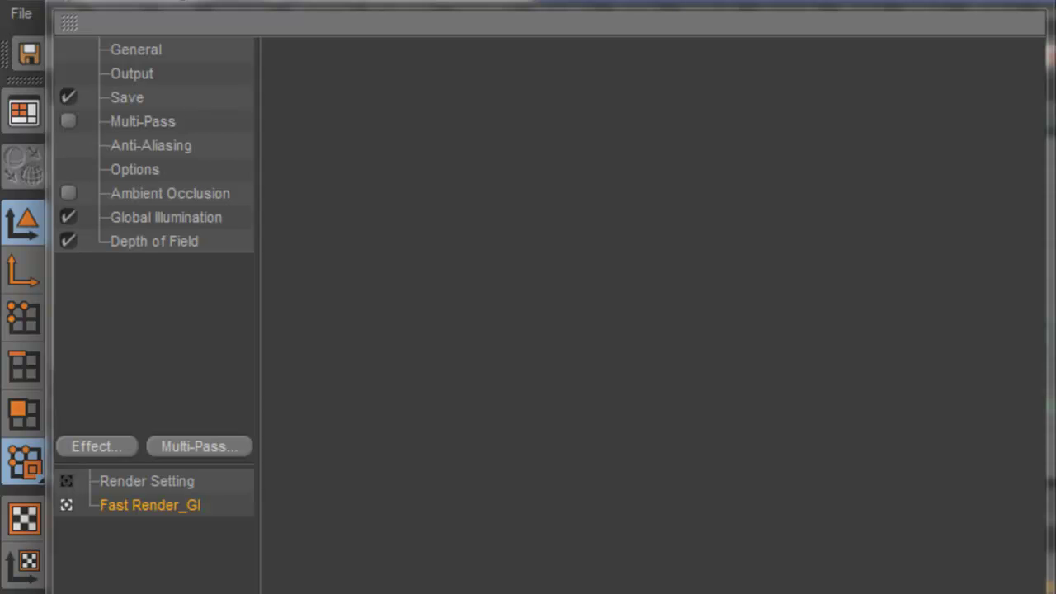
pyautogui.click(1031, 2)
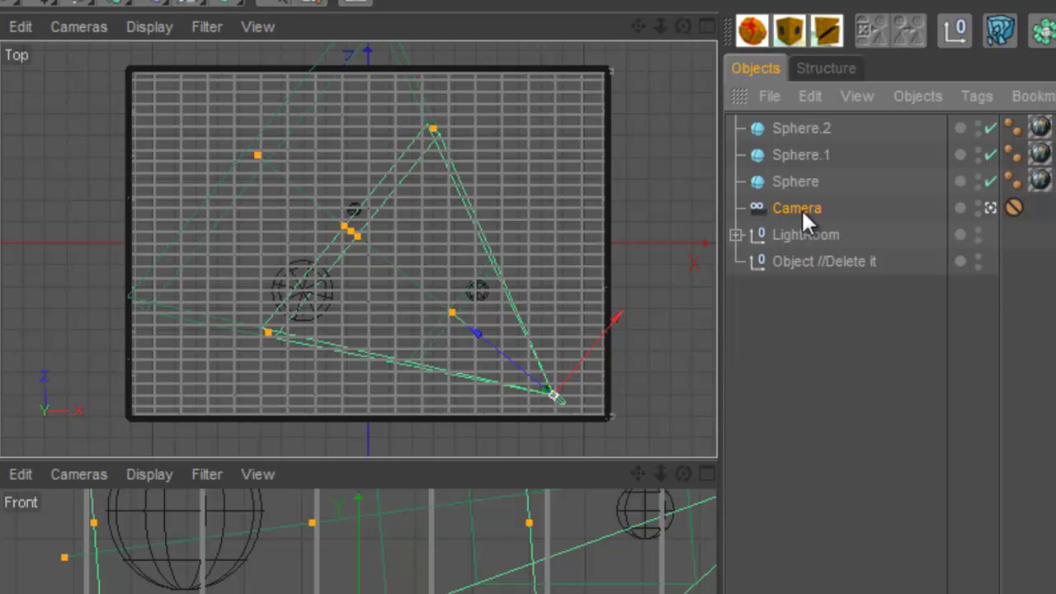
# Copy and paste Camera to create the duplicate Camera.1
pyautogui.hotkey('ctrl', 'c')
pyautogui.hotkey('ctrl', 'v')
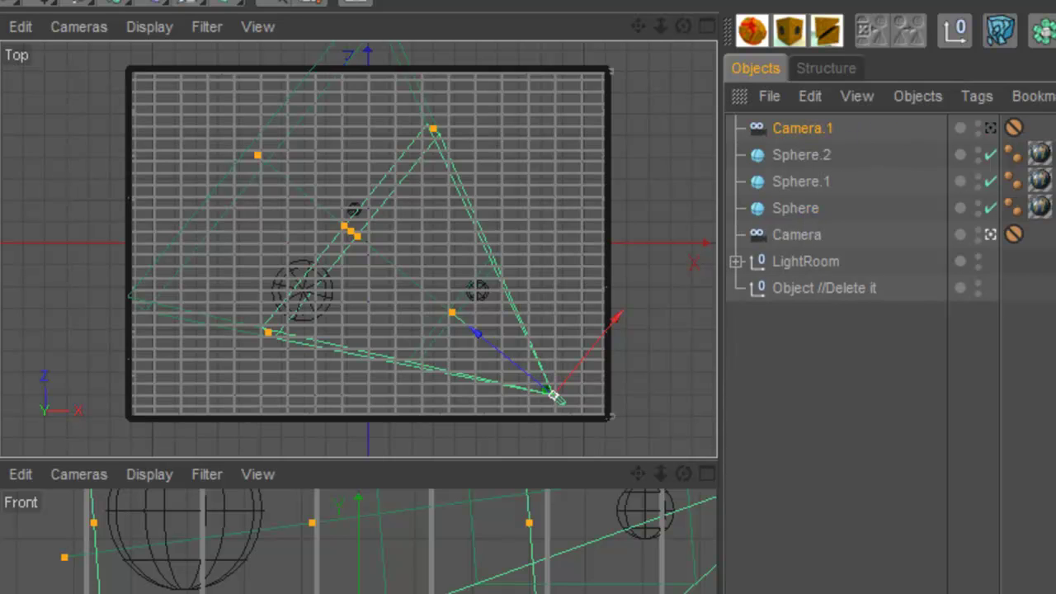
pyautogui.click(865, 255)
# Turn off the original Camera's editor and render visibility
pyautogui.click(978, 228)
pyautogui.click(977, 240)
pyautogui.click(767, 130)
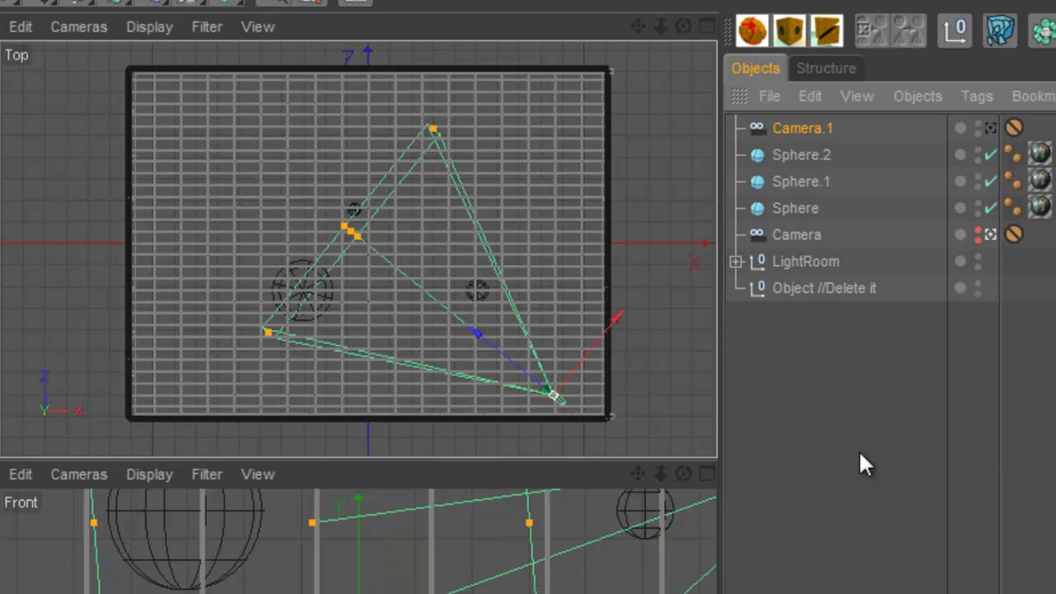
pyautogui.click(859, 450)
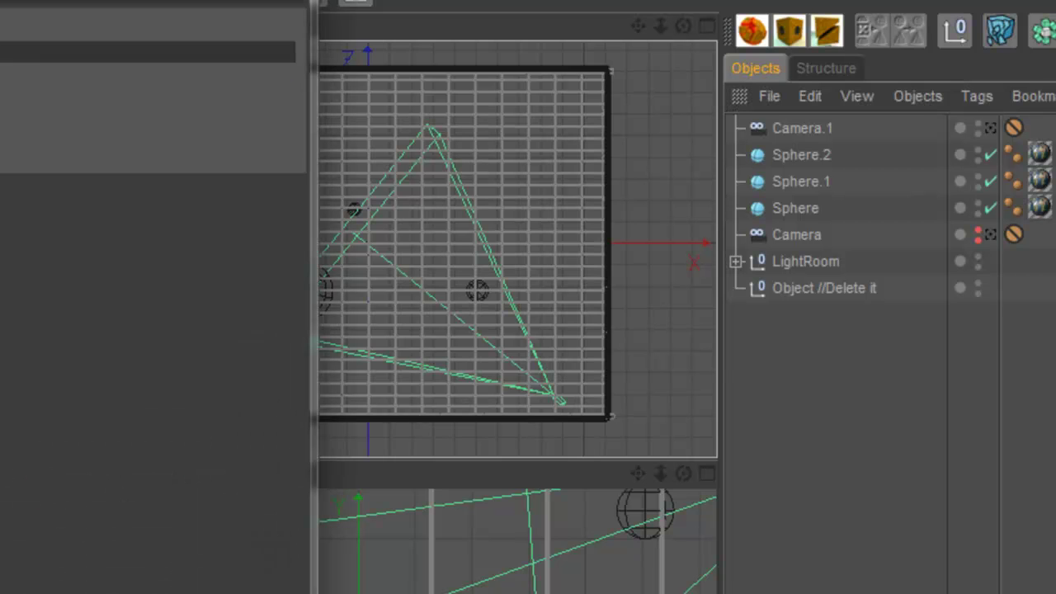
# Drag Camera.1's focus handles in the Top view to a target distance of 1217.531
pyautogui.click(748, 133)
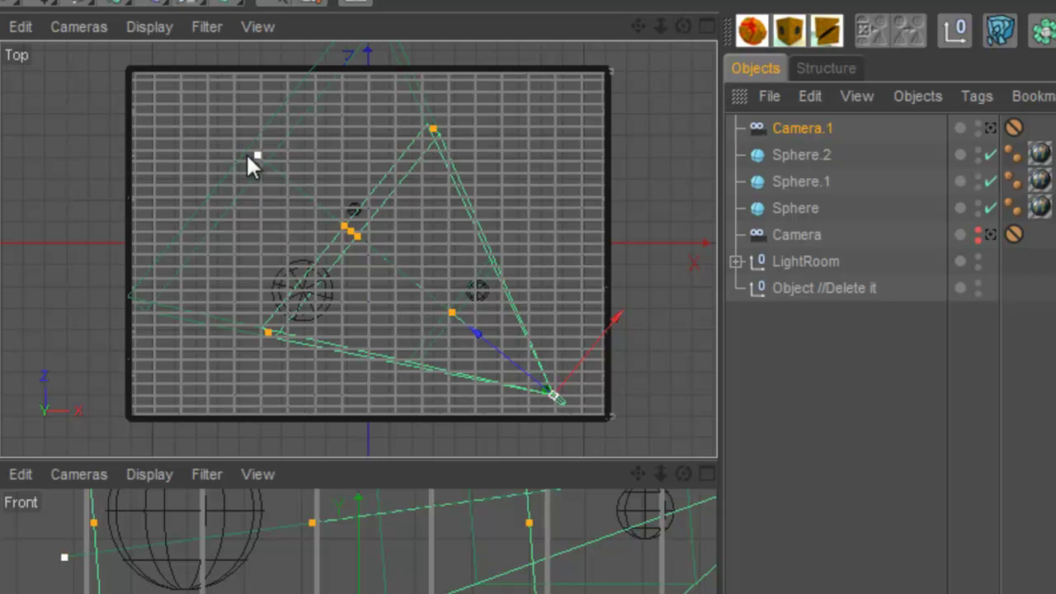
pyautogui.moveTo(256, 157); pyautogui.dragTo(536, 449)
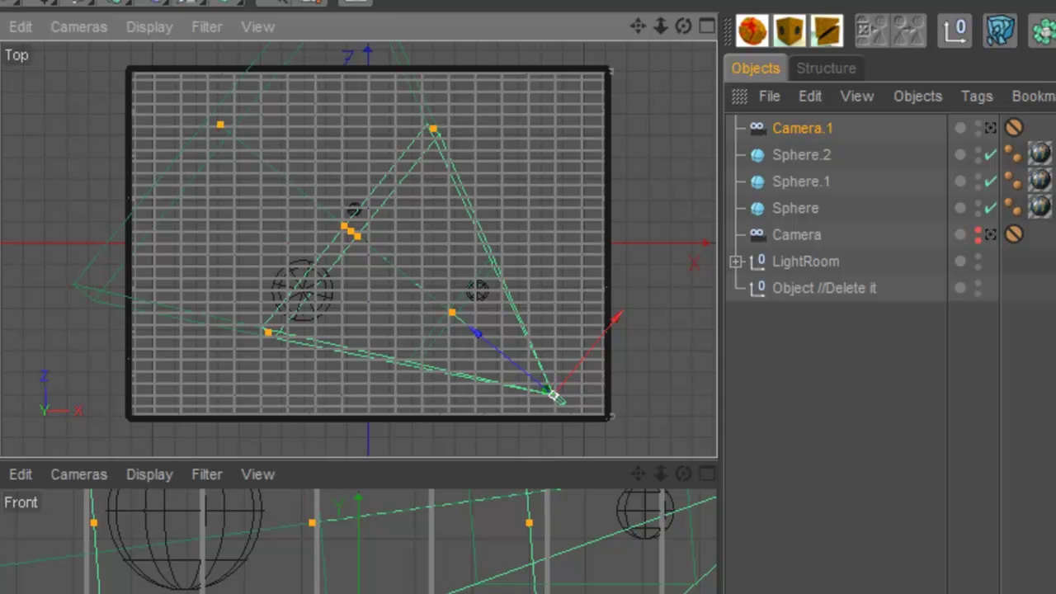
pyautogui.moveTo(217, 126); pyautogui.dragTo(548, 463)
pyautogui.keyDown('alt'); pyautogui.moveTo(157, 252); pyautogui.dragTo(310, 304, button='right'); pyautogui.keyUp('alt')
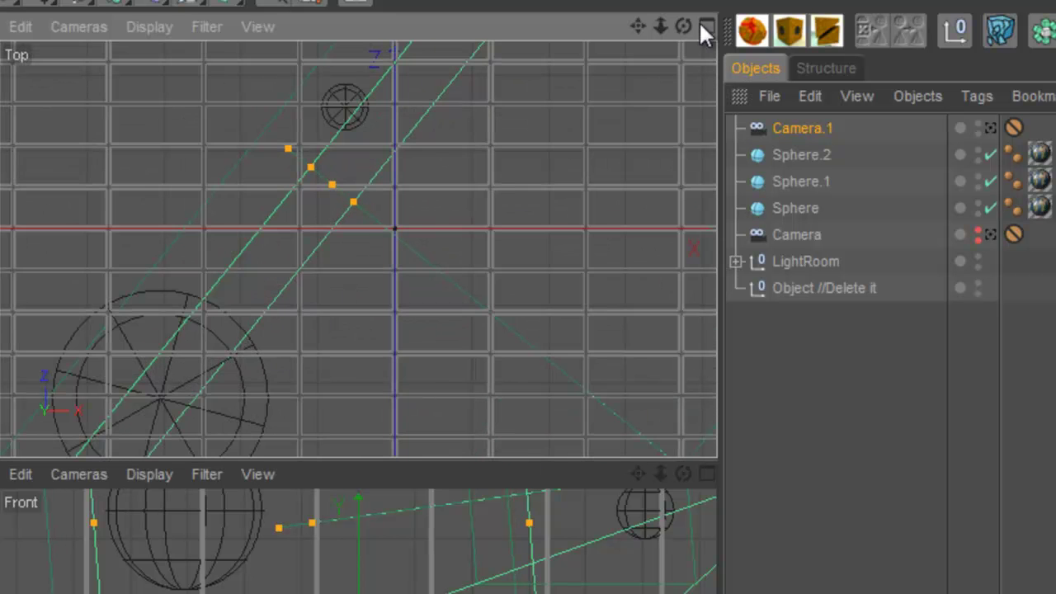
pyautogui.keyDown('alt'); pyautogui.moveTo(547, 452); pyautogui.dragTo(289, 277, button='middle'); pyautogui.keyUp('alt')
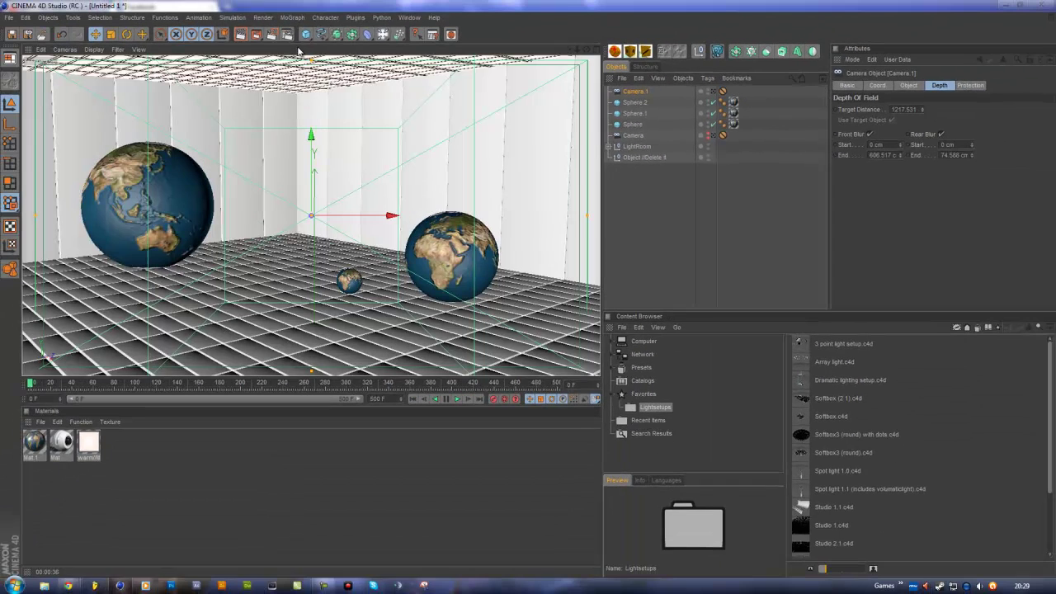
# Look through the camera and region-render a box around the left globe, then clear it
pyautogui.click(718, 132)
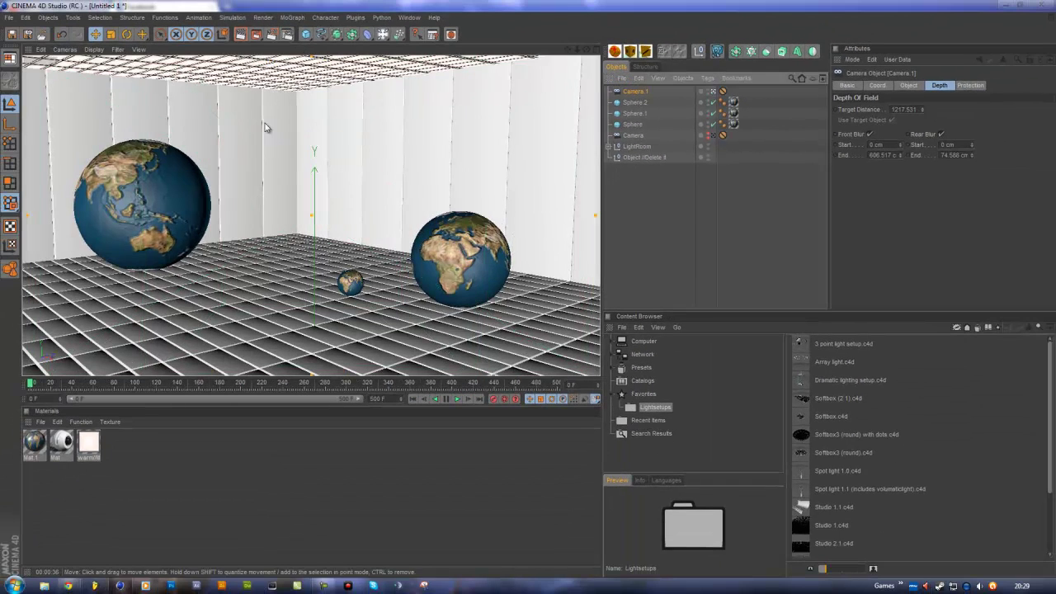
pyautogui.click(272, 34)
pyautogui.moveTo(85, 121); pyautogui.dragTo(231, 267)
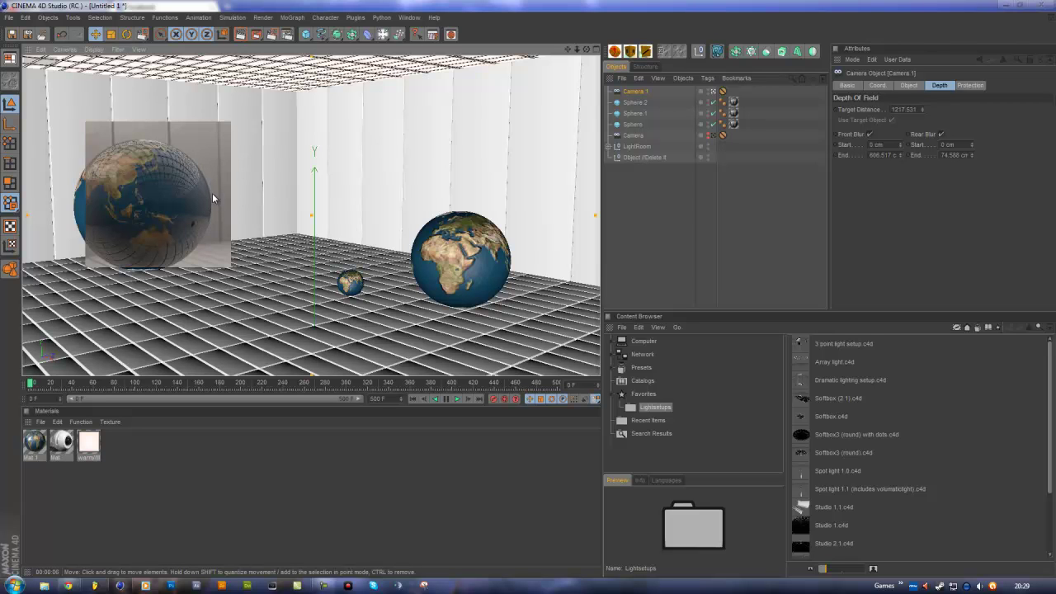
pyautogui.click(672, 241)
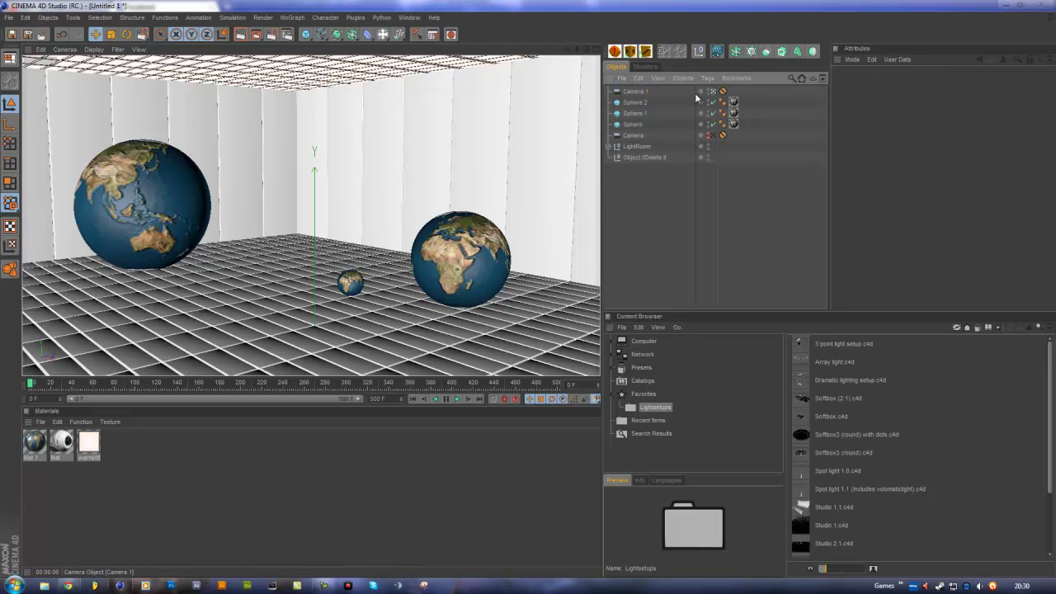
# Compare Camera's depth settings in four views, then set Camera.1's target distance to 1204.754
pyautogui.click(648, 135)
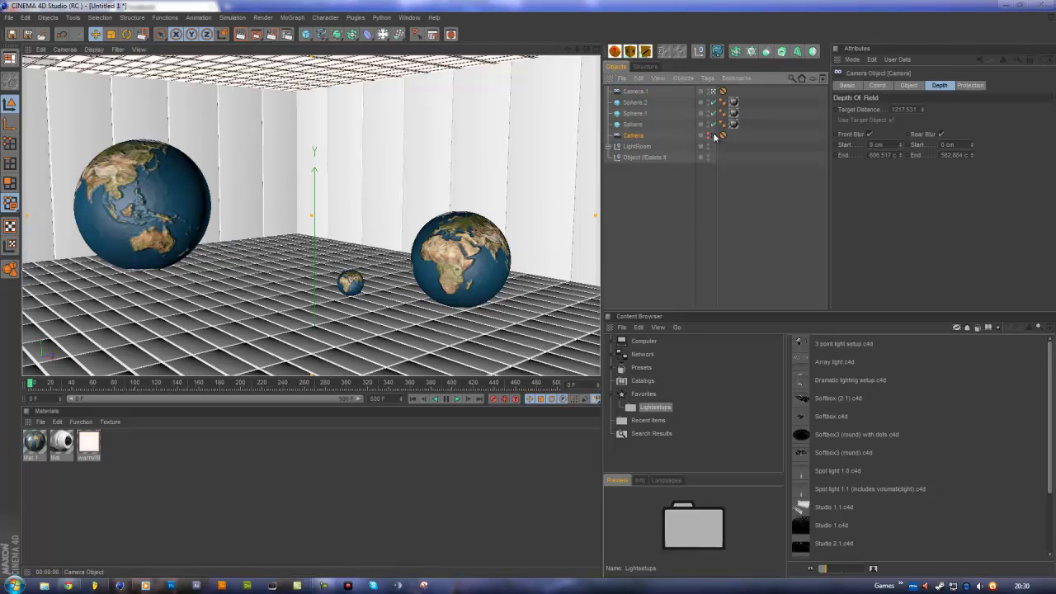
pyautogui.middleClick(487, 127)
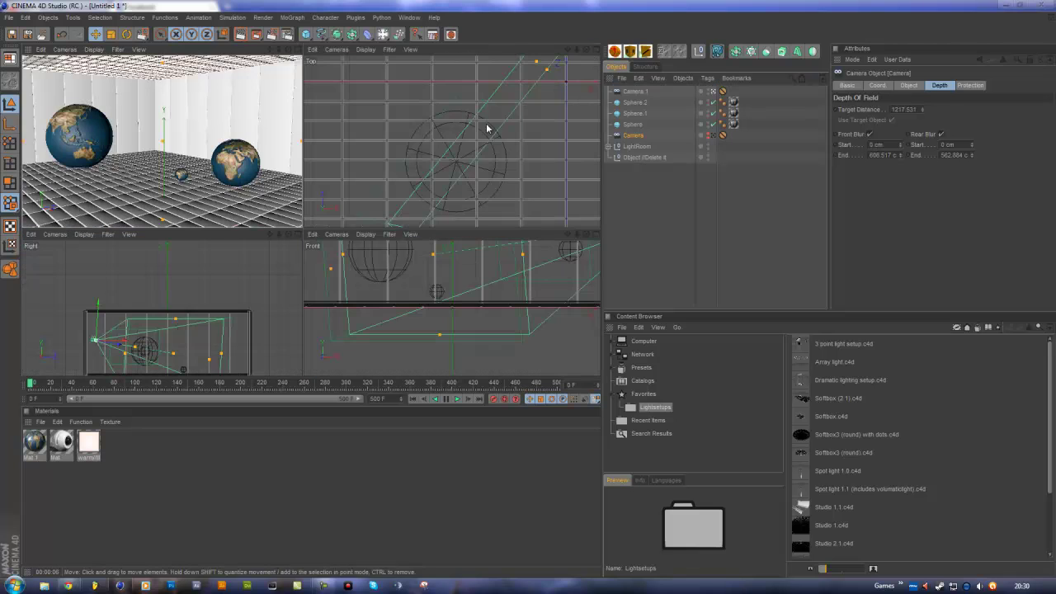
pyautogui.click(648, 93)
pyautogui.moveTo(529, 232); pyautogui.dragTo(528, 232)
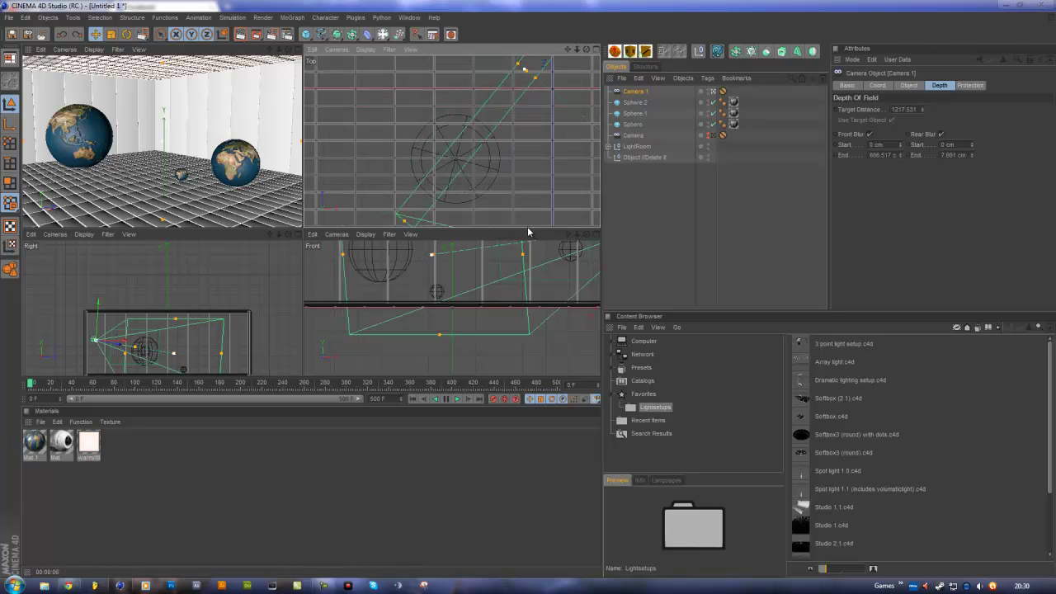
# Maximise the Perspective view and region-render around the left globe, then clear the preview
pyautogui.click(299, 50)
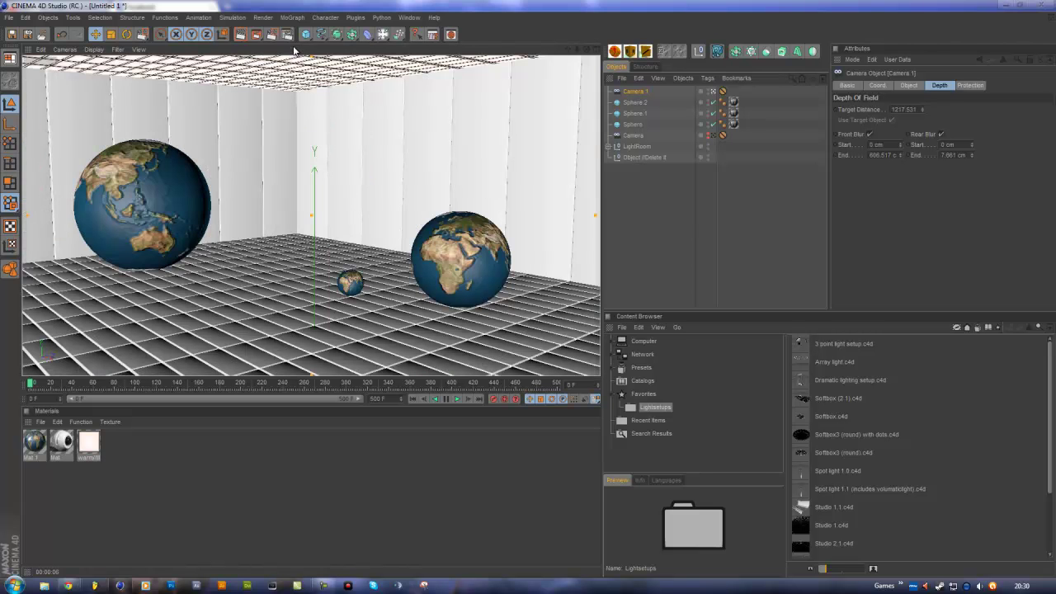
pyautogui.click(287, 35)
pyautogui.press('Escape')
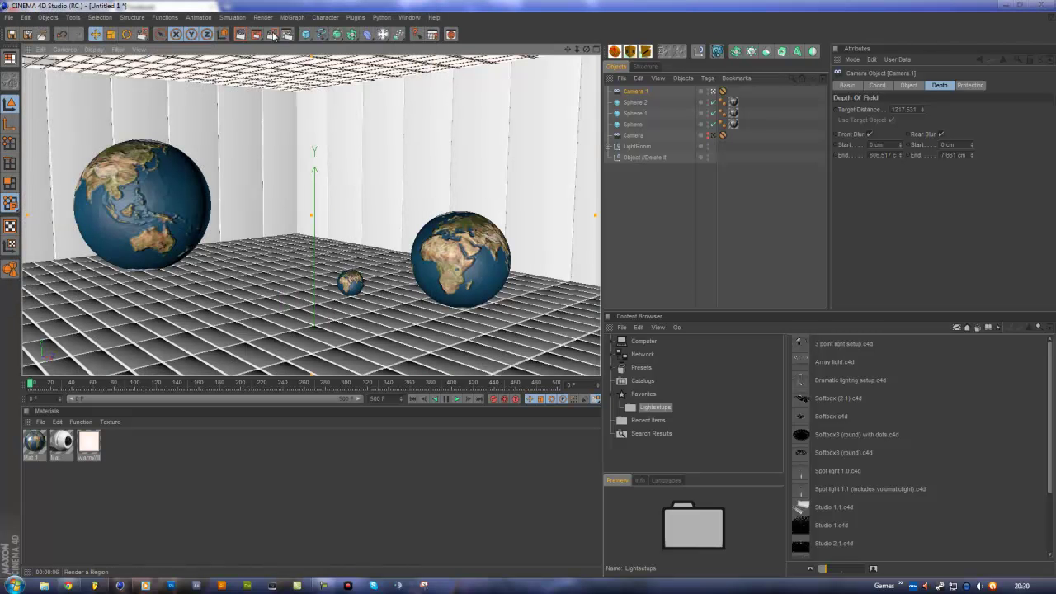
pyautogui.moveTo(155, 125); pyautogui.dragTo(235, 209)
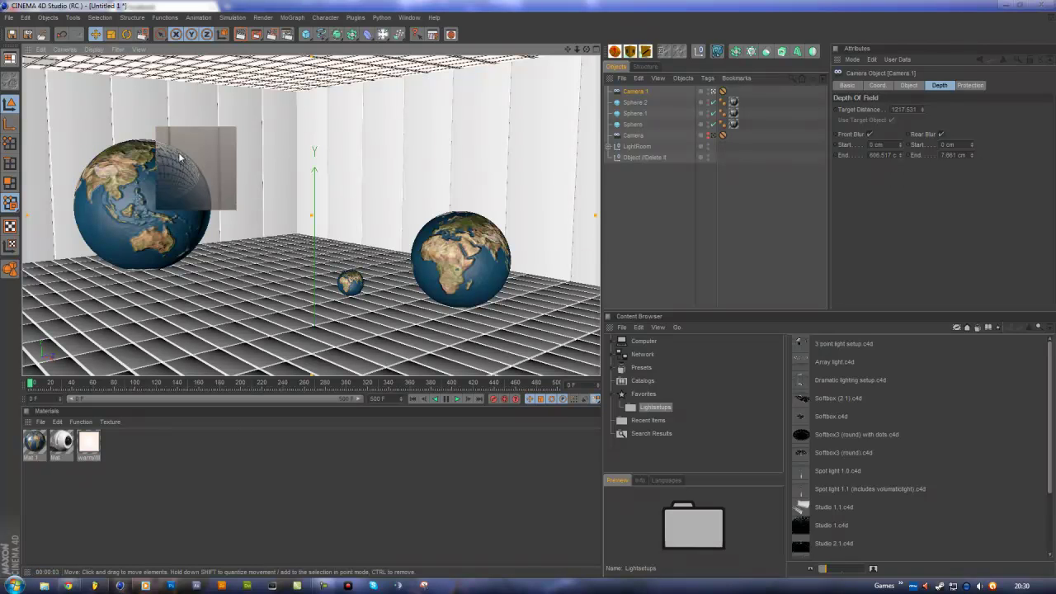
pyautogui.click(619, 165)
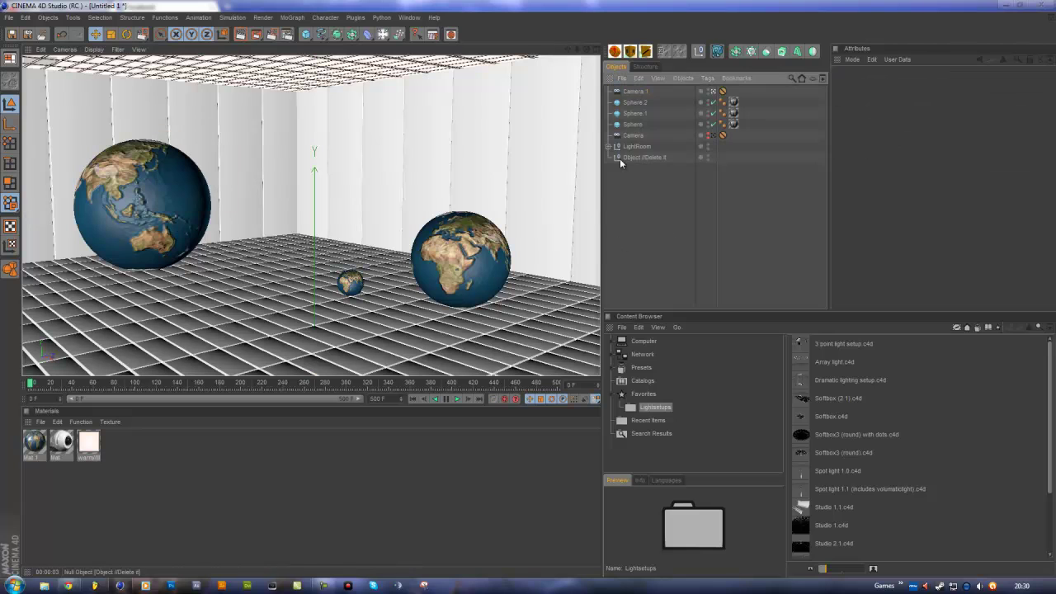
# Select Camera.1 in four views and try nudging its focus point, undoing the change
pyautogui.click(633, 90)
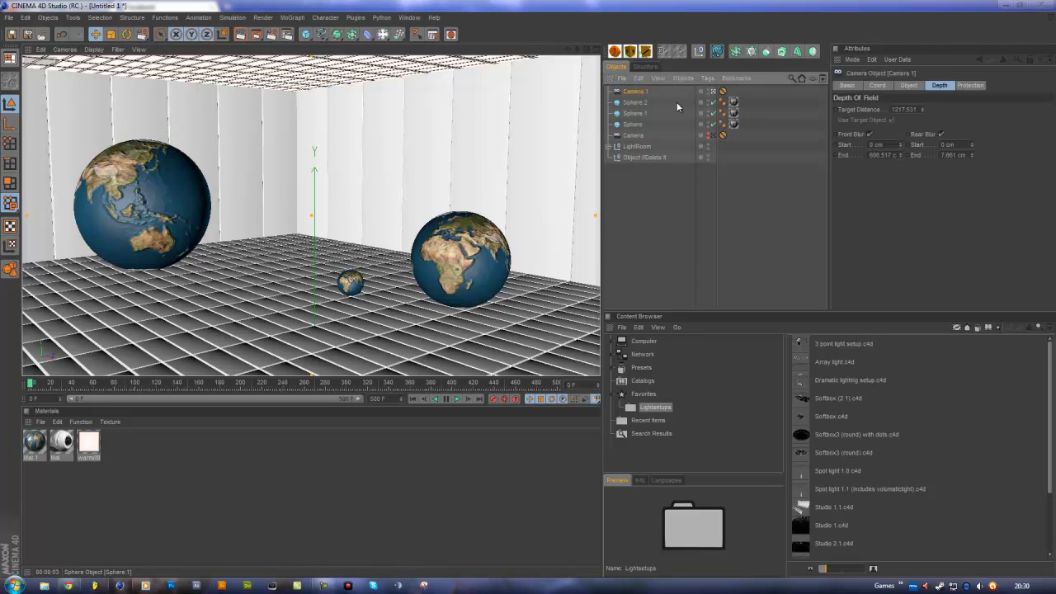
pyautogui.click(595, 50)
pyautogui.scroll(-5, 496, 114)
pyautogui.moveTo(474, 118); pyautogui.dragTo(464, 113)
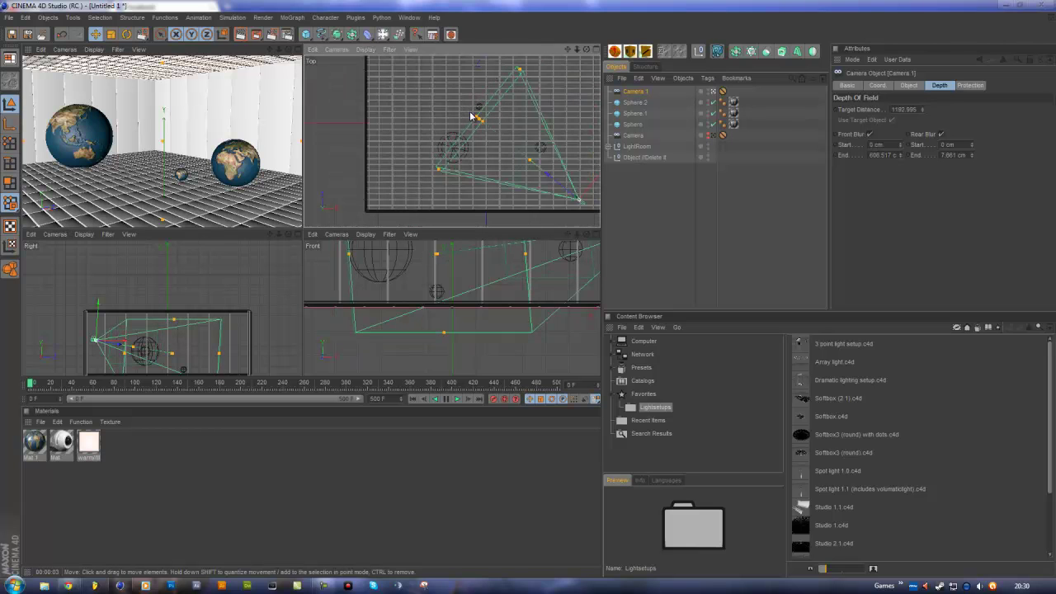
pyautogui.moveTo(474, 118); pyautogui.dragTo(478, 112)
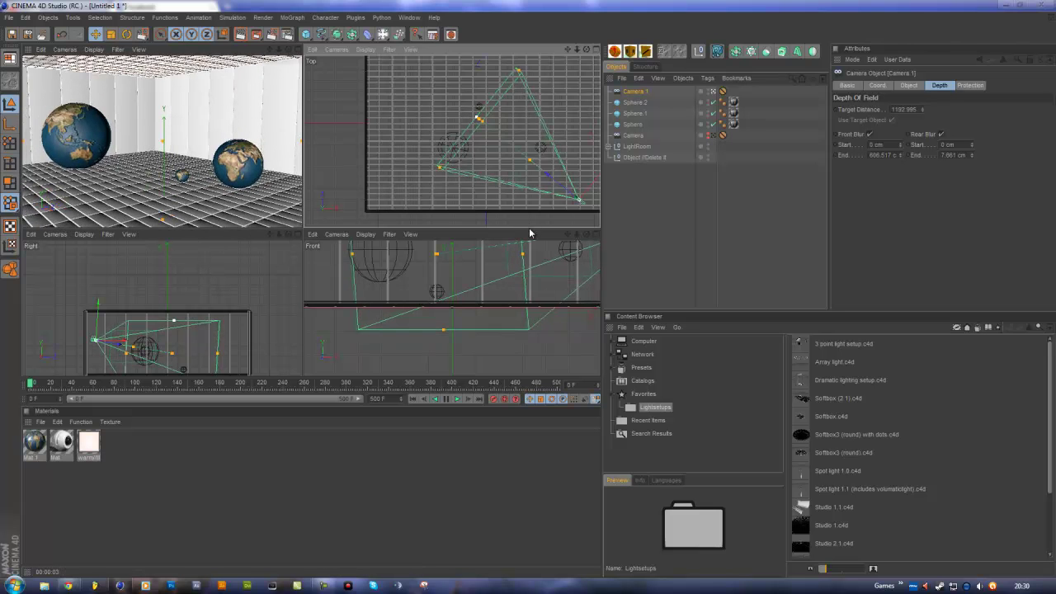
pyautogui.hotkey('ctrl', 'z')
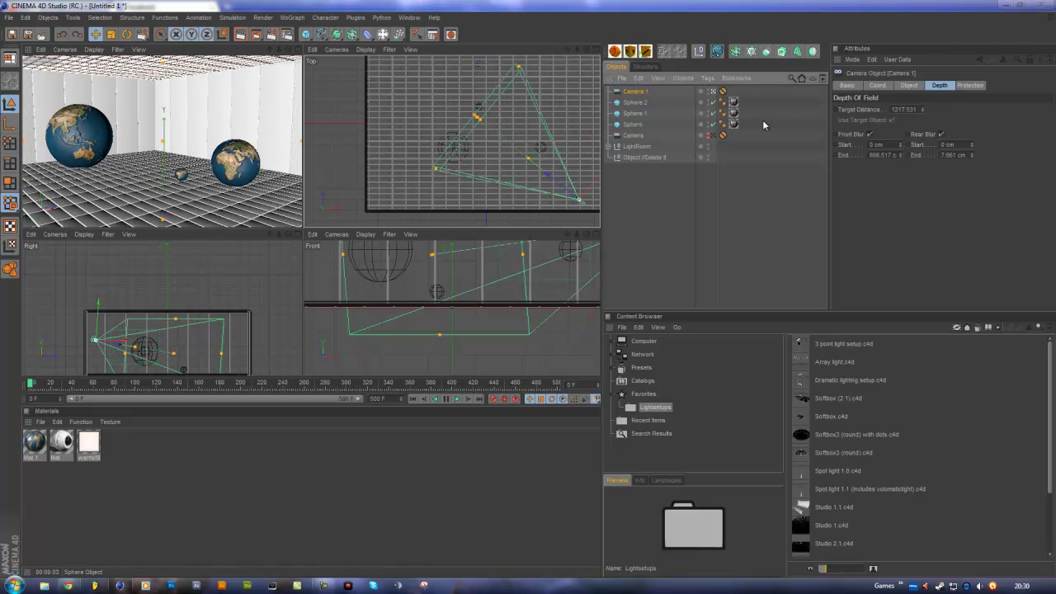
pyautogui.click(859, 147)
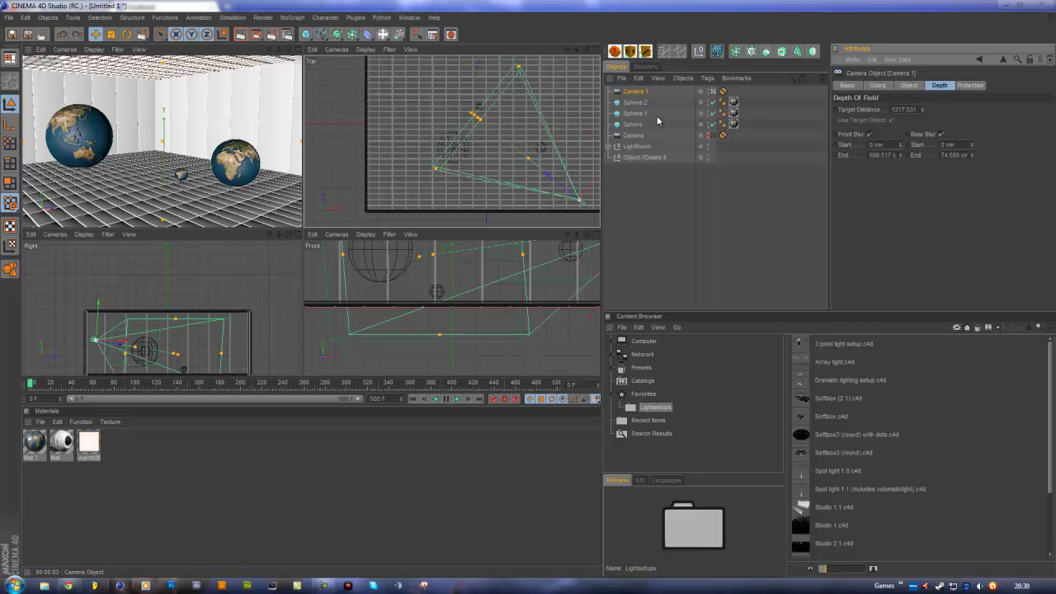
pyautogui.click(471, 116)
# Push Camera.1's rear blur end back and set its focus distance to about 1199.959
pyautogui.moveTo(472, 116); pyautogui.dragTo(528, 231)
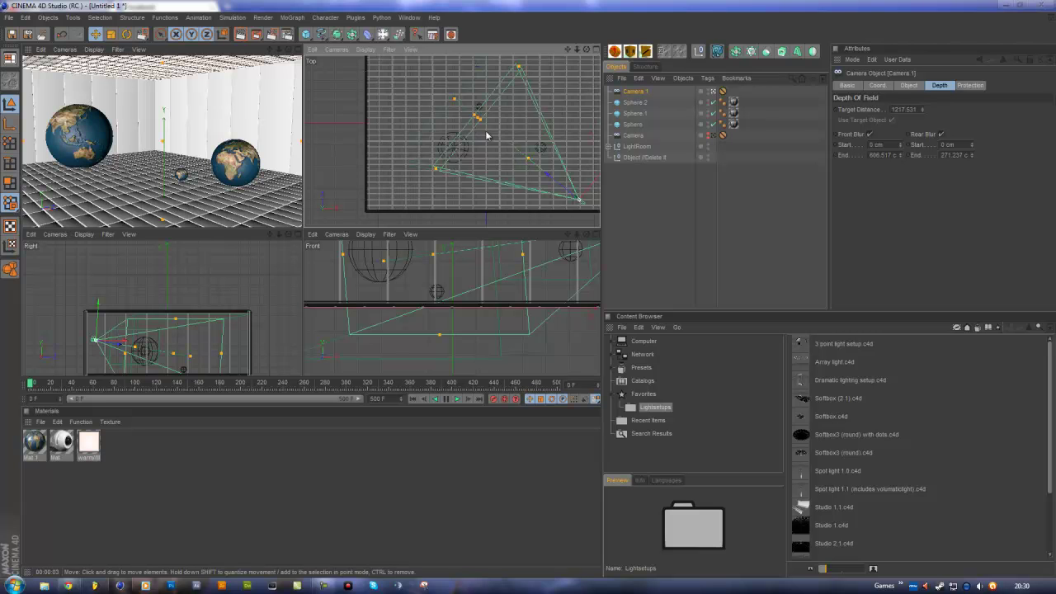
pyautogui.scroll(3, 474, 147)
pyautogui.scroll(3, 472, 150)
pyautogui.scroll(-2, 472, 149)
pyautogui.scroll(-1, 474, 141)
pyautogui.moveTo(487, 112); pyautogui.dragTo(531, 232)
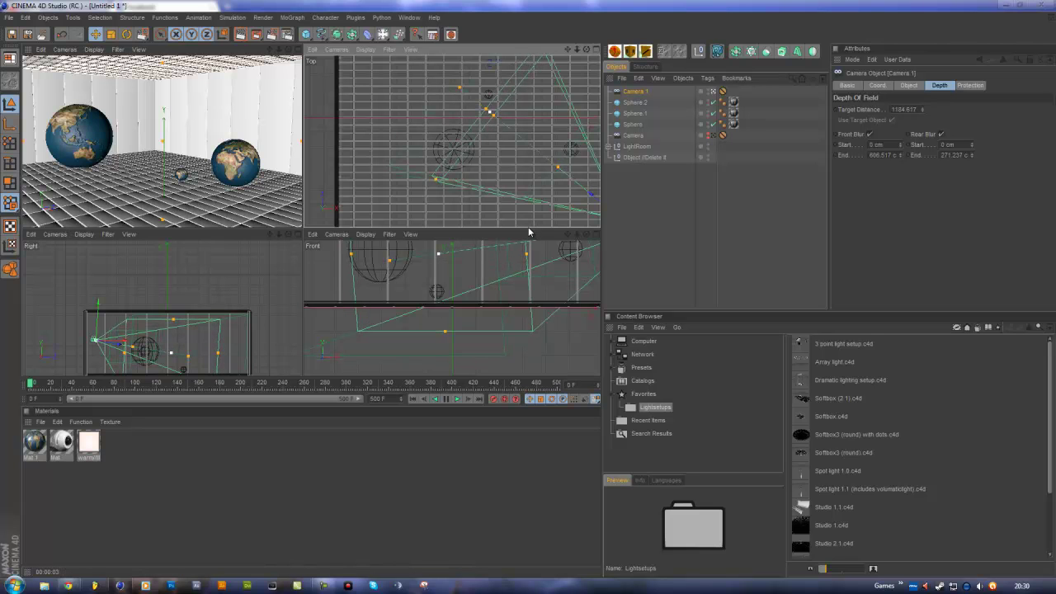
pyautogui.moveTo(531, 233); pyautogui.dragTo(530, 228)
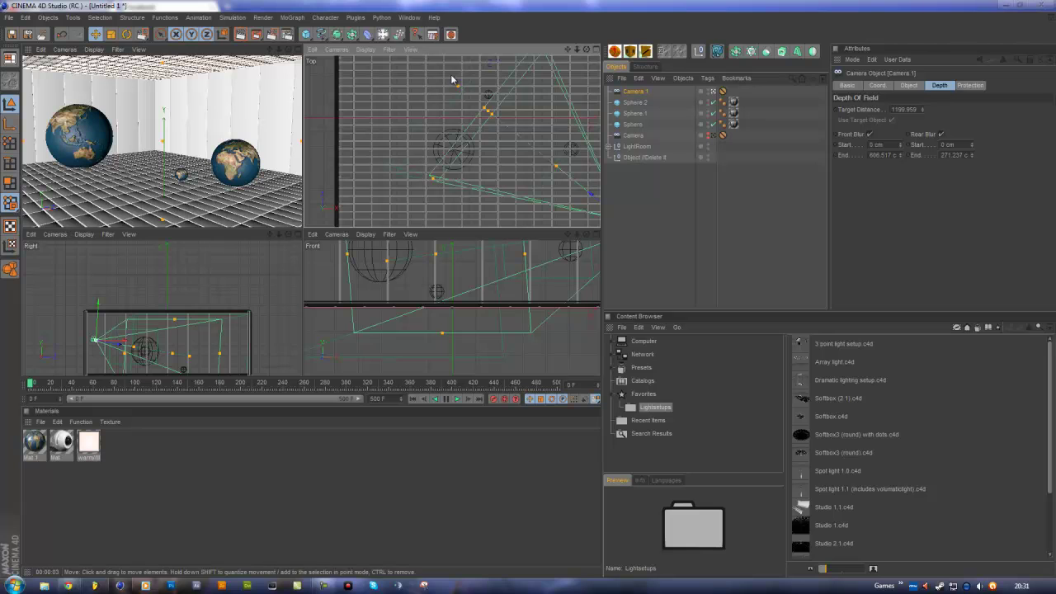
# Extend Camera.1's rear blur end much farther back to 2592.841 cm
pyautogui.scroll(-3, 454, 99)
pyautogui.scroll(-3, 454, 112)
pyautogui.scroll(-2, 452, 128)
pyautogui.moveTo(452, 131); pyautogui.dragTo(529, 232)
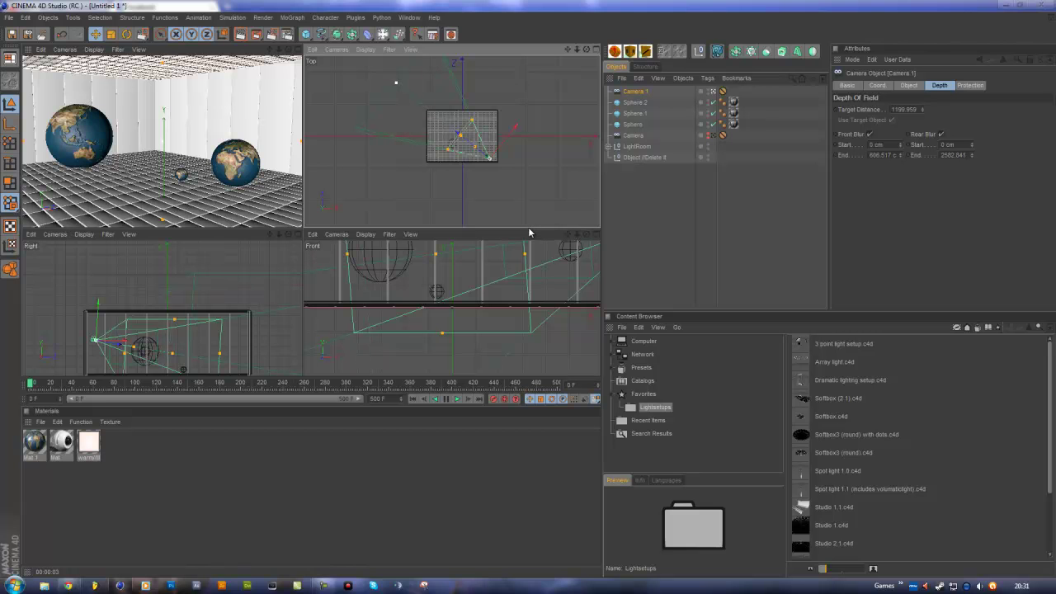
# Maximise the Perspective view and region-render the centre of the room
pyautogui.click(298, 50)
pyautogui.click(272, 33)
pyautogui.moveTo(247, 90); pyautogui.dragTo(363, 228)
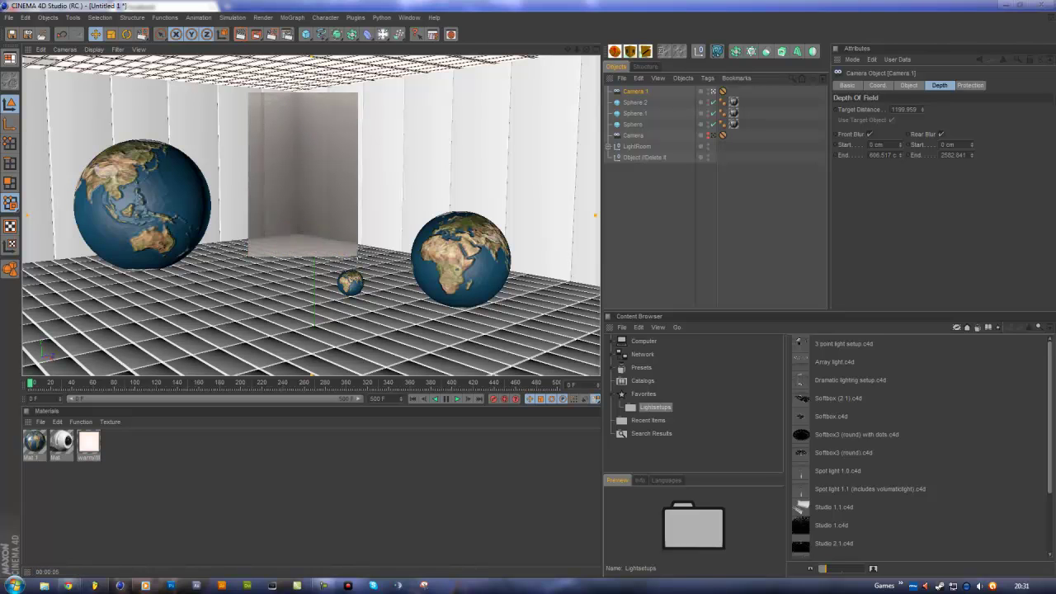
pyautogui.click(677, 209)
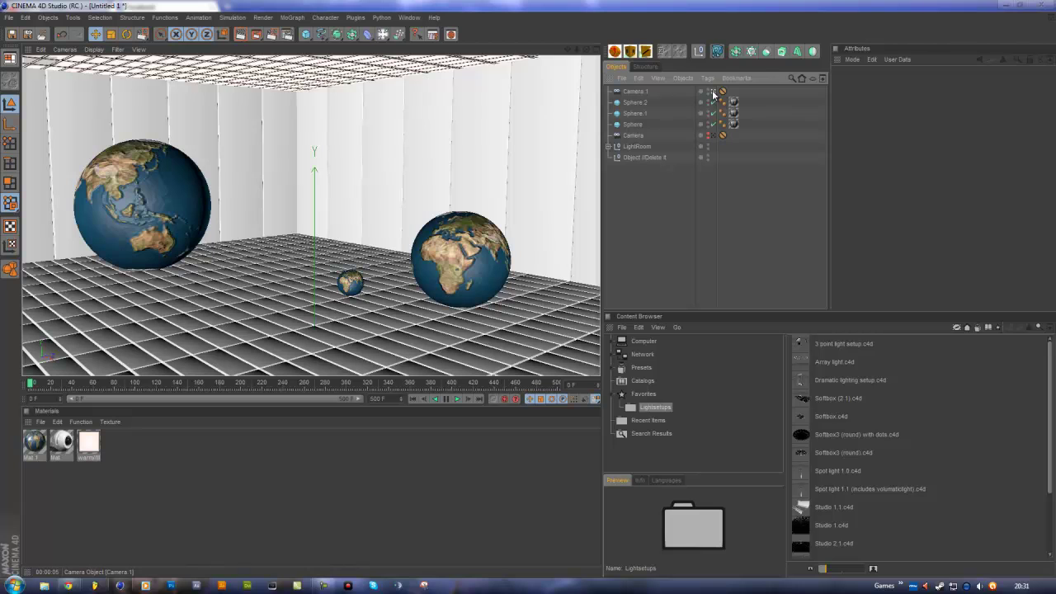
# In four views, set Camera.1's rear blur end to 576.833 cm and front blur end to 929.462 cm
pyautogui.click(594, 50)
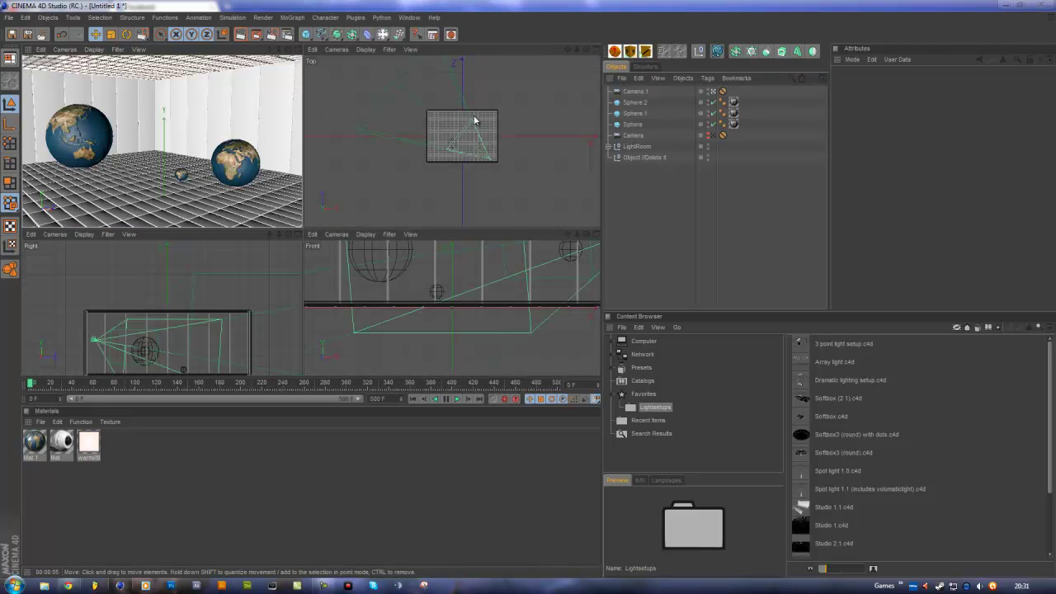
pyautogui.click(441, 142)
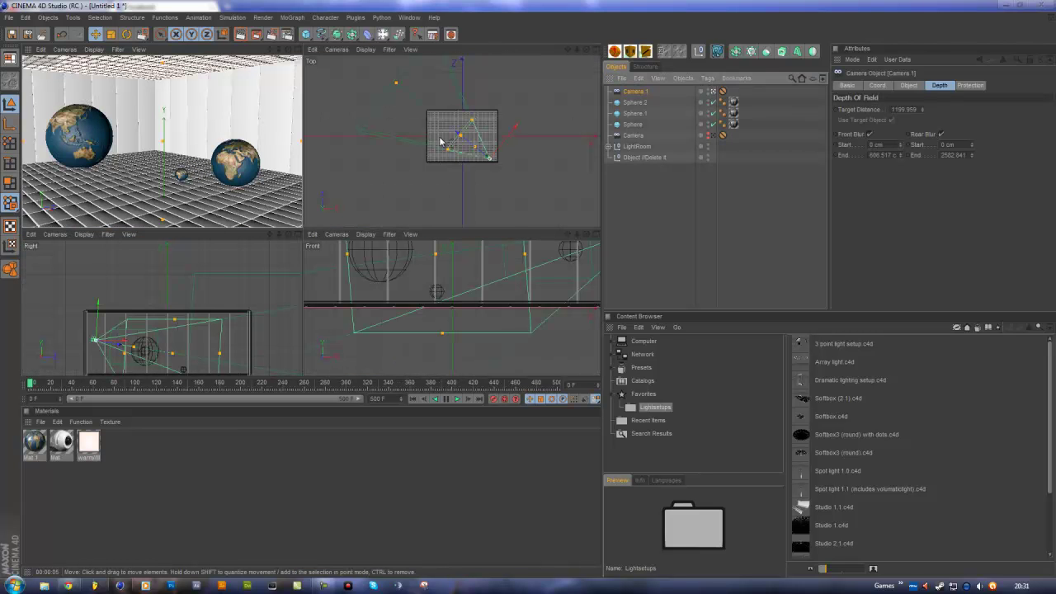
pyautogui.moveTo(396, 82); pyautogui.dragTo(419, 101)
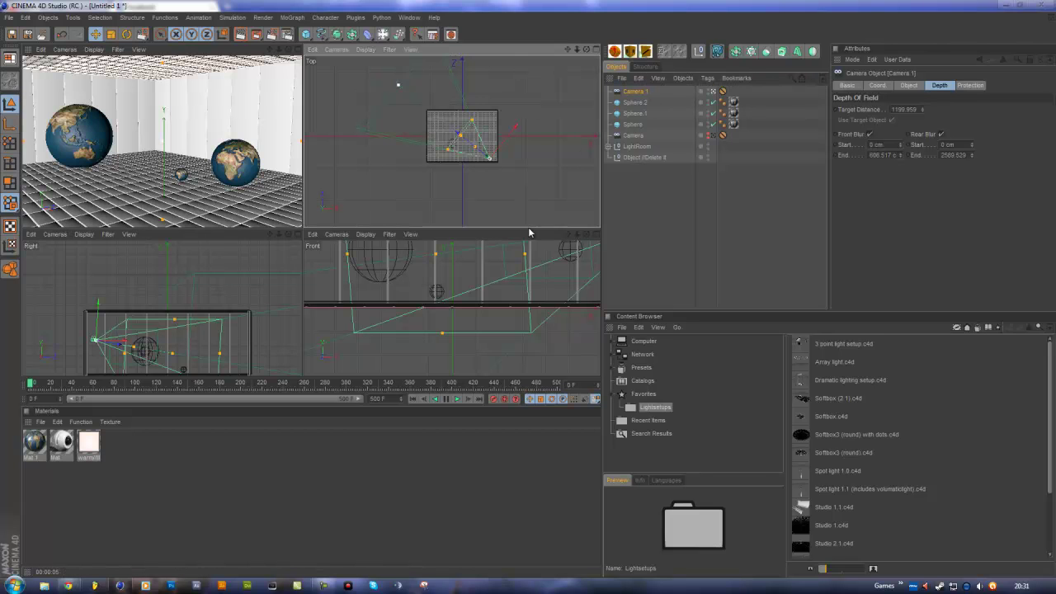
pyautogui.moveTo(535, 244); pyautogui.dragTo(529, 233)
pyautogui.scroll(1, 511, 206)
pyautogui.scroll(1, 497, 185)
pyautogui.scroll(1, 499, 188)
pyautogui.scroll(1, 502, 190)
pyautogui.scroll(1, 502, 192)
pyautogui.scroll(1, 502, 188)
pyautogui.scroll(2, 507, 177)
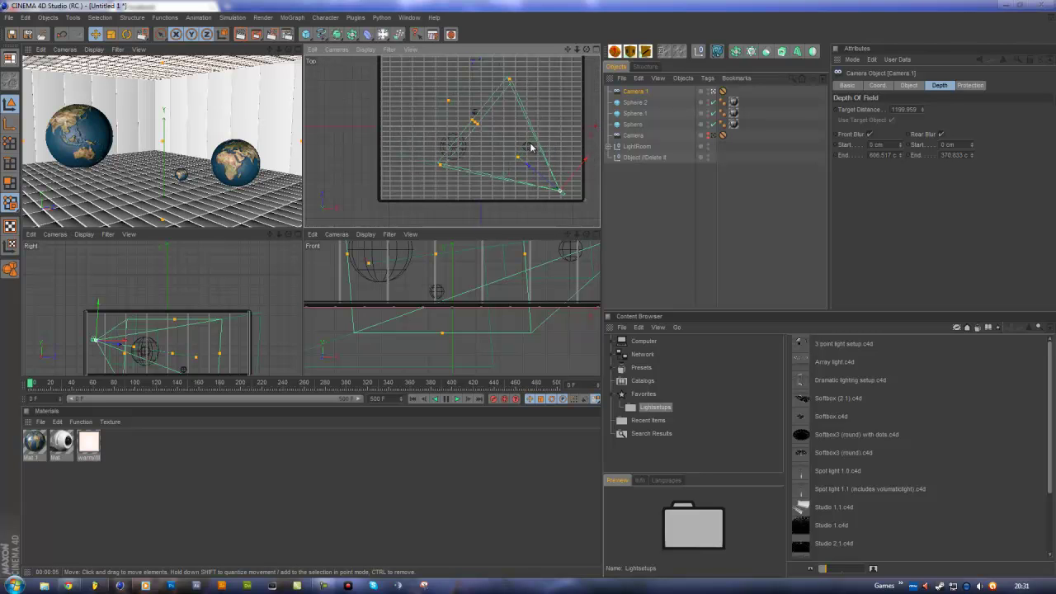
pyautogui.moveTo(518, 158); pyautogui.dragTo(528, 230)
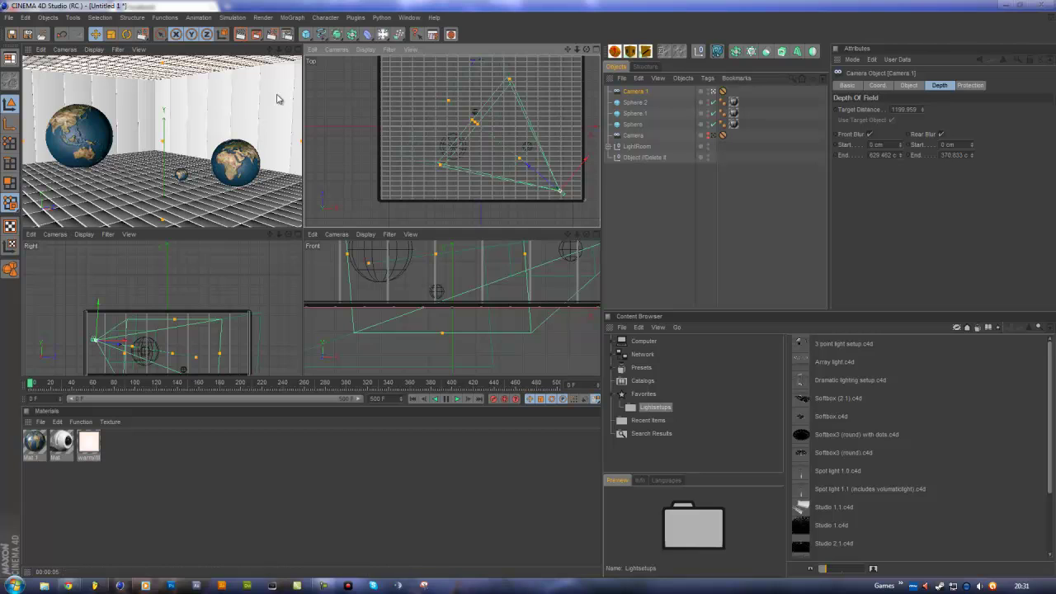
# Maximise the Perspective view and region-render the right globe to check its depth-of-field blur
pyautogui.middleClick(257, 145)
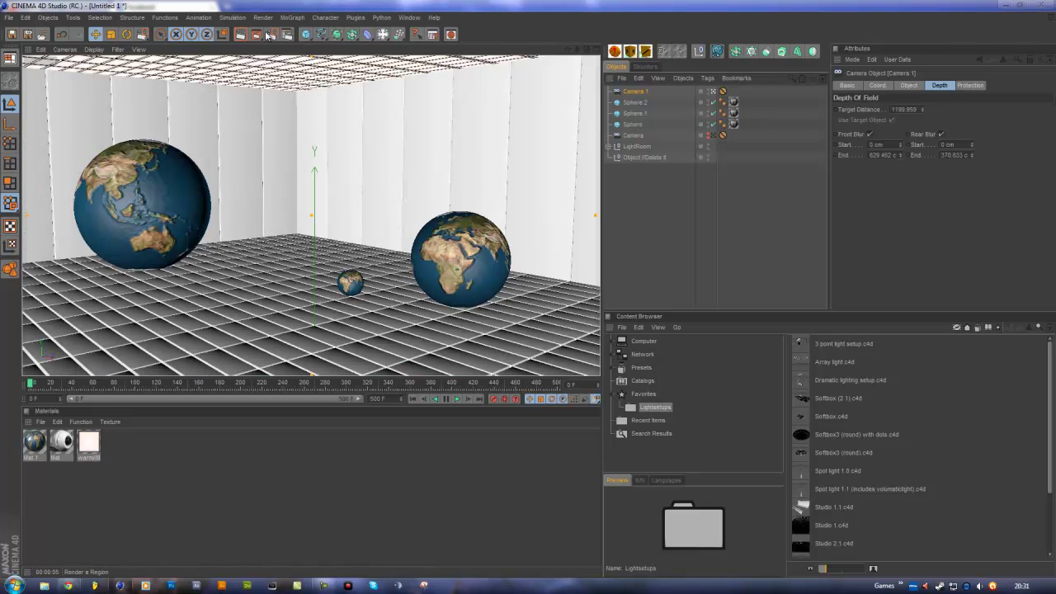
pyautogui.moveTo(364, 173)
pyautogui.mouseDown()
pyautogui.moveTo(529, 326)
pyautogui.moveTo(563, 334)
pyautogui.mouseUp()
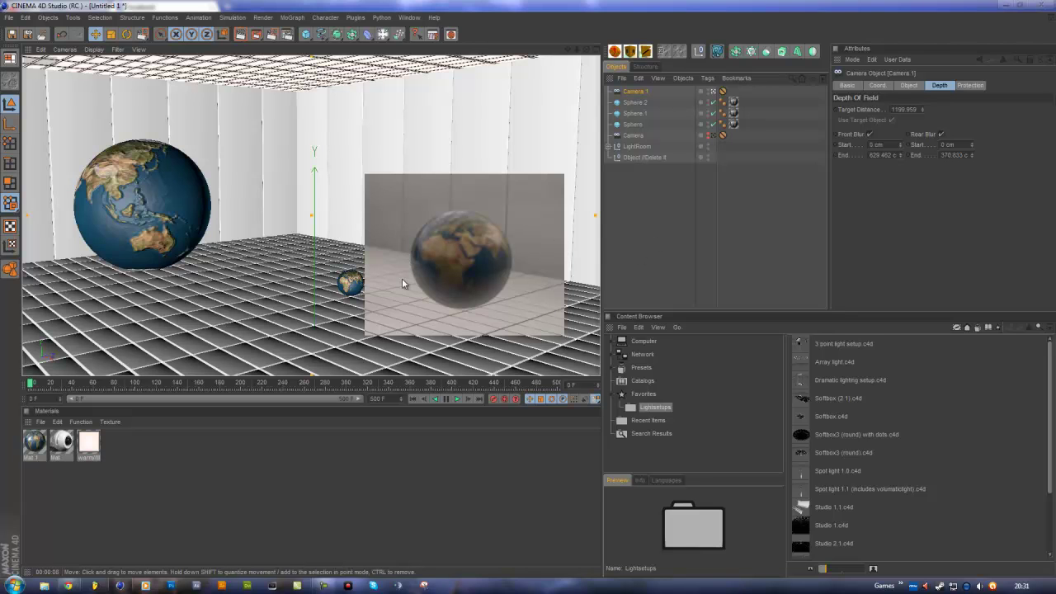
# Clear the render preview and delete the duplicate Camera.1, leaving the spheres deselected
pyautogui.hotkey('alt', 'r')
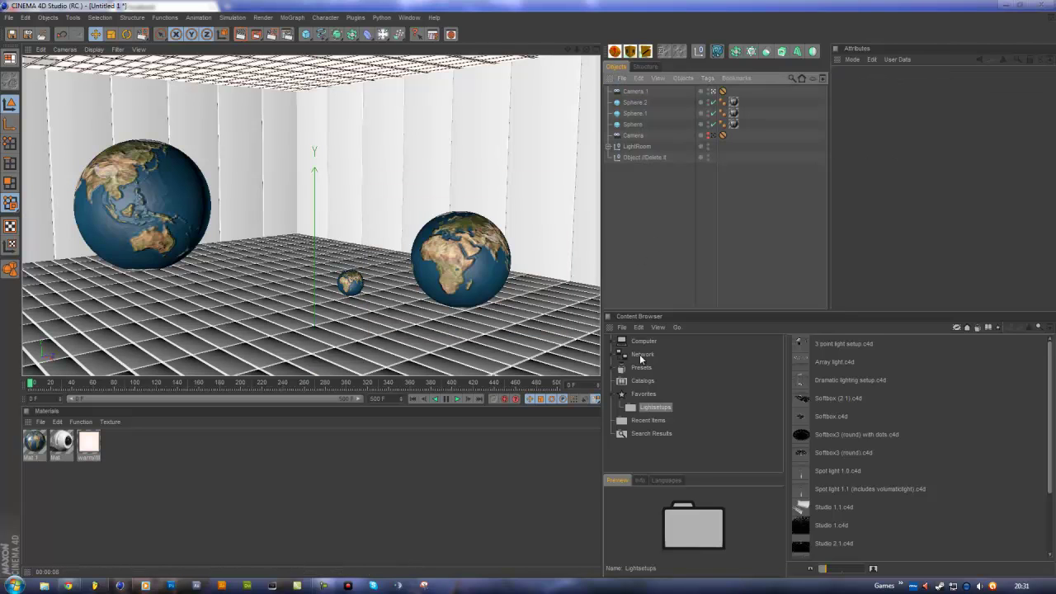
pyautogui.click(633, 93)
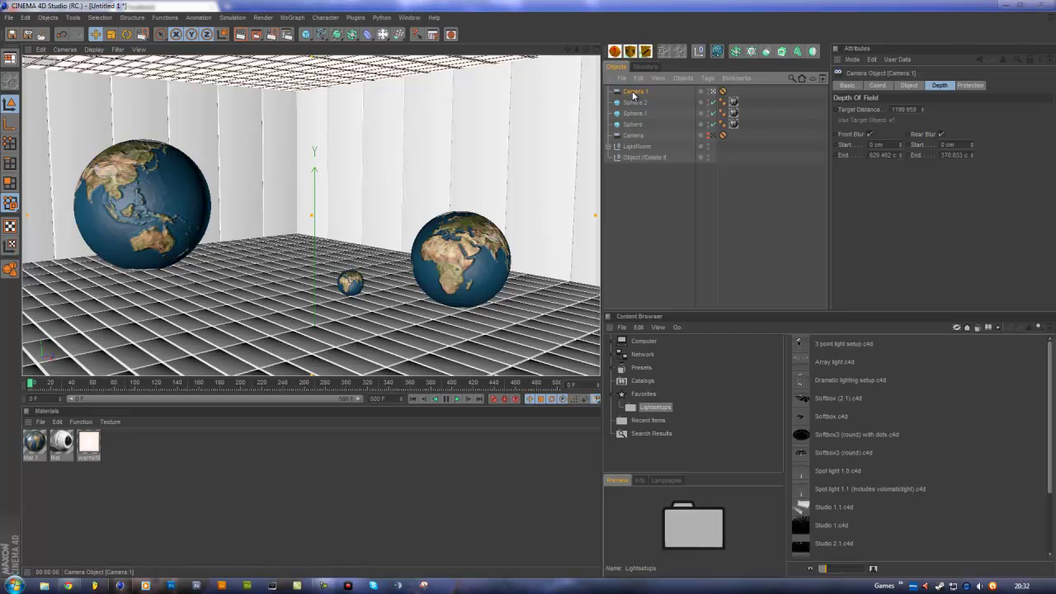
pyautogui.press('Delete')
pyautogui.moveTo(668, 86); pyautogui.dragTo(703, 117)
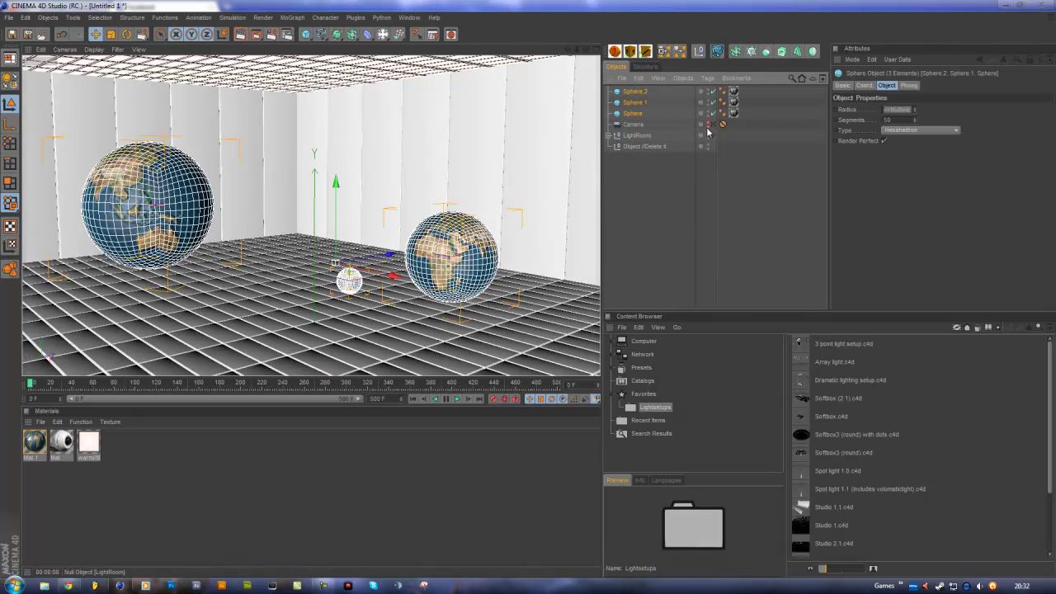
pyautogui.click(708, 124)
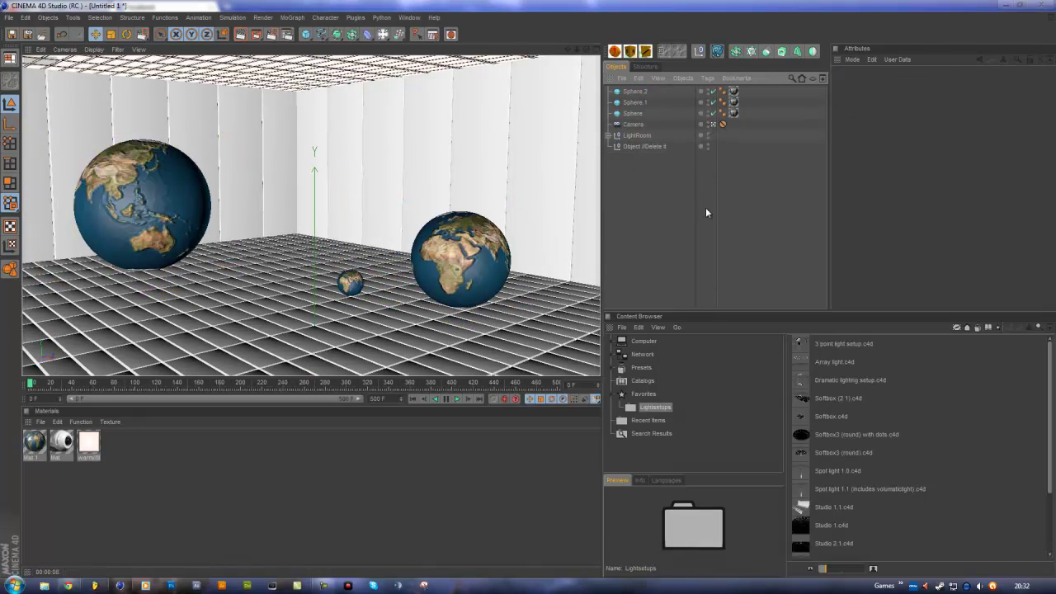
# Select the original Camera (Target Distance 1217.531), look through it, and restore the four-view layout
pyautogui.click(637, 125)
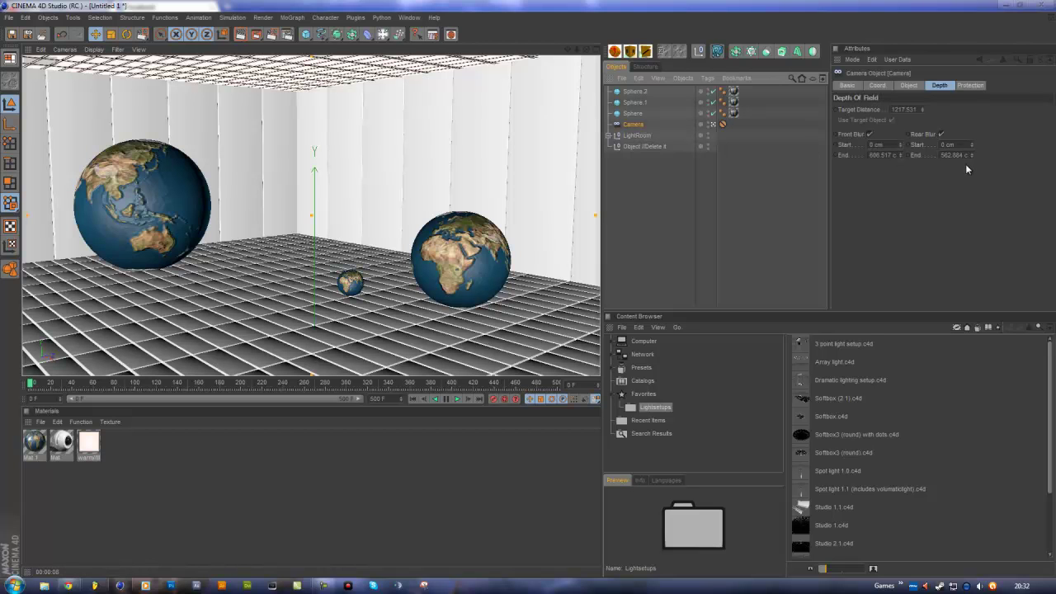
pyautogui.click(712, 123)
pyautogui.click(714, 125)
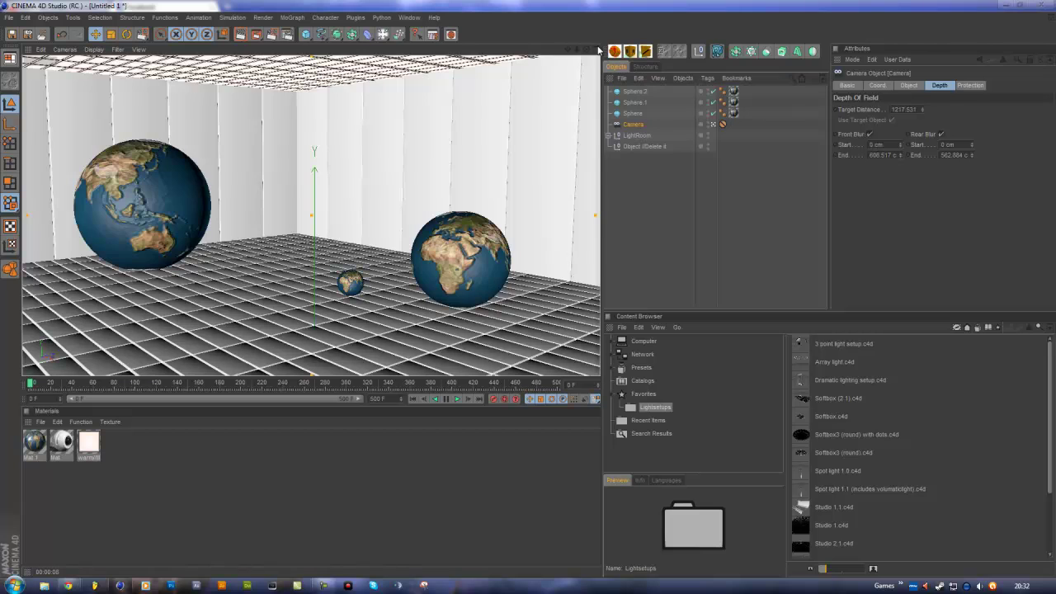
pyautogui.middleClick(435, 92)
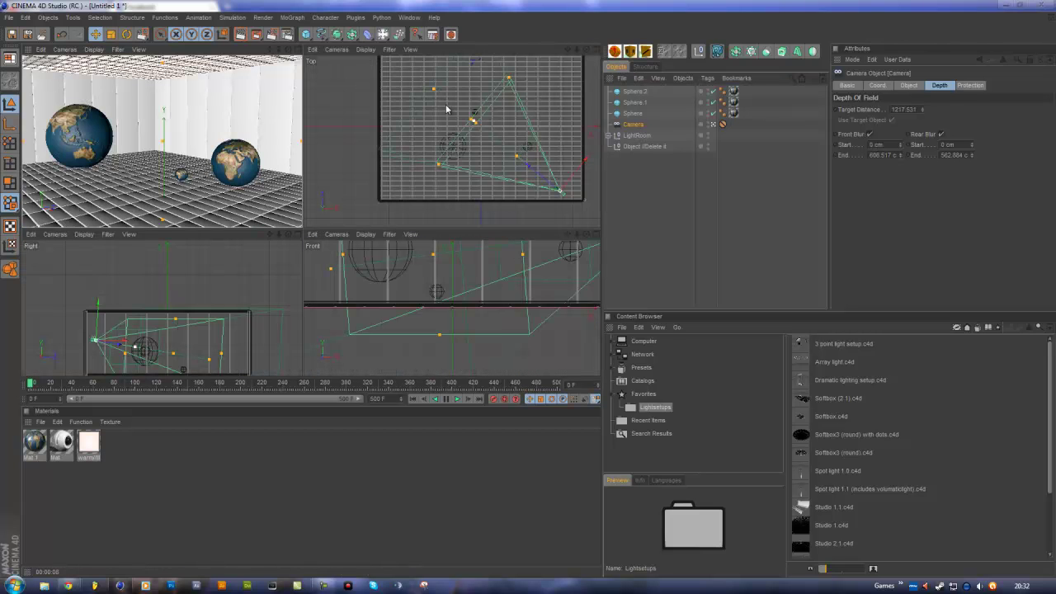